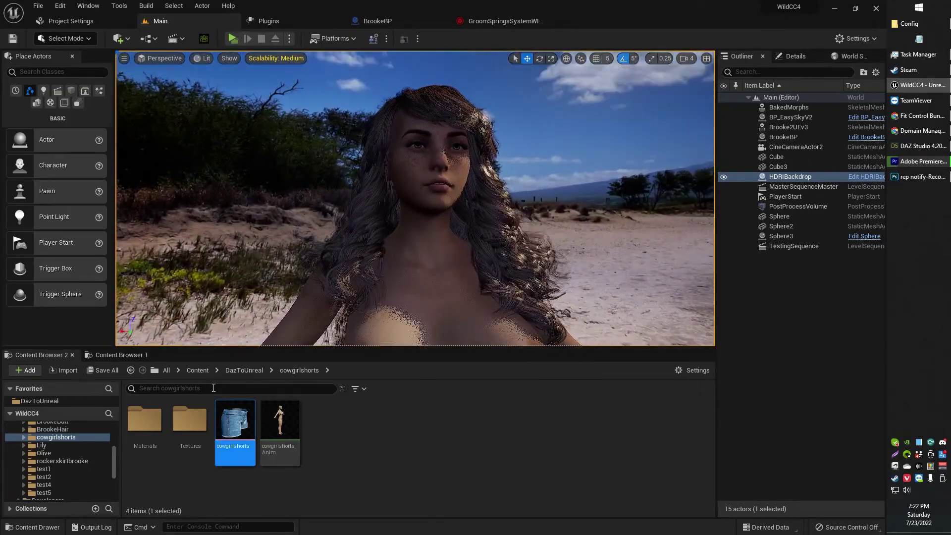
- Open G8PhysicsAsset from the DazToUnreal content folder and examine its physics bodies around the head and chest
left_click(189, 368)
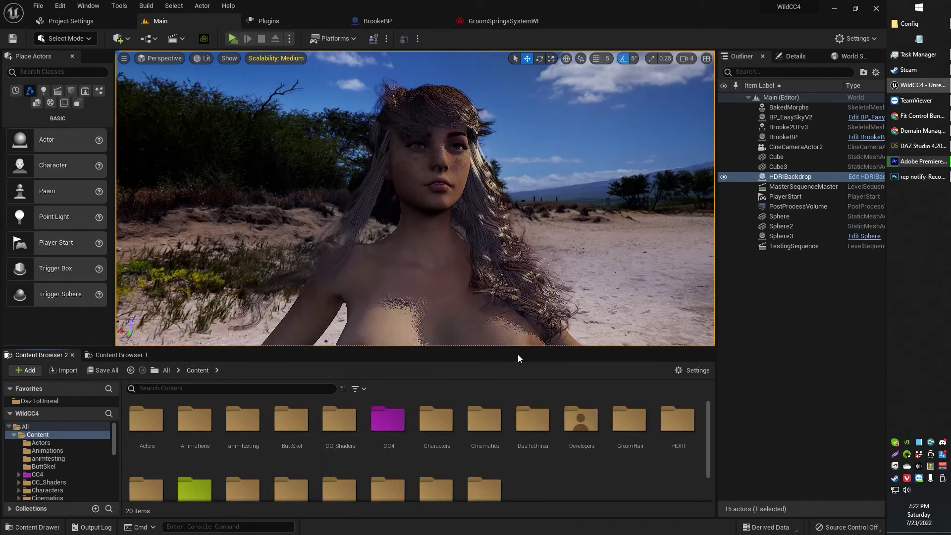
left_click_drag(522, 348, 535, 313)
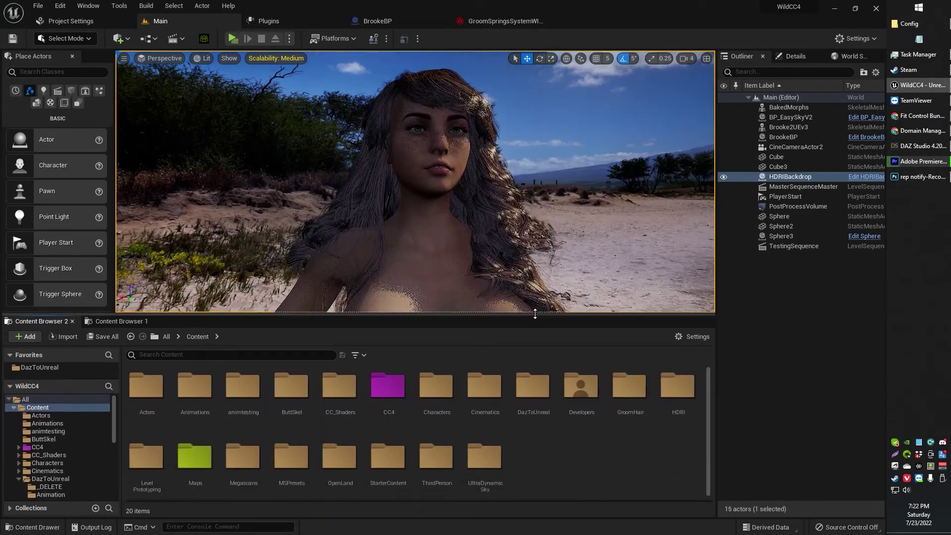
double_click(531, 404)
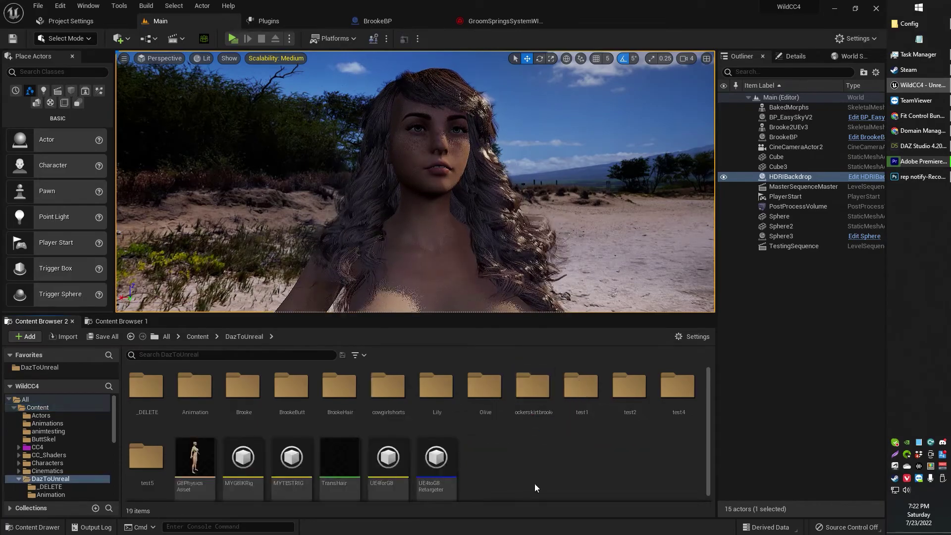
left_click(193, 468)
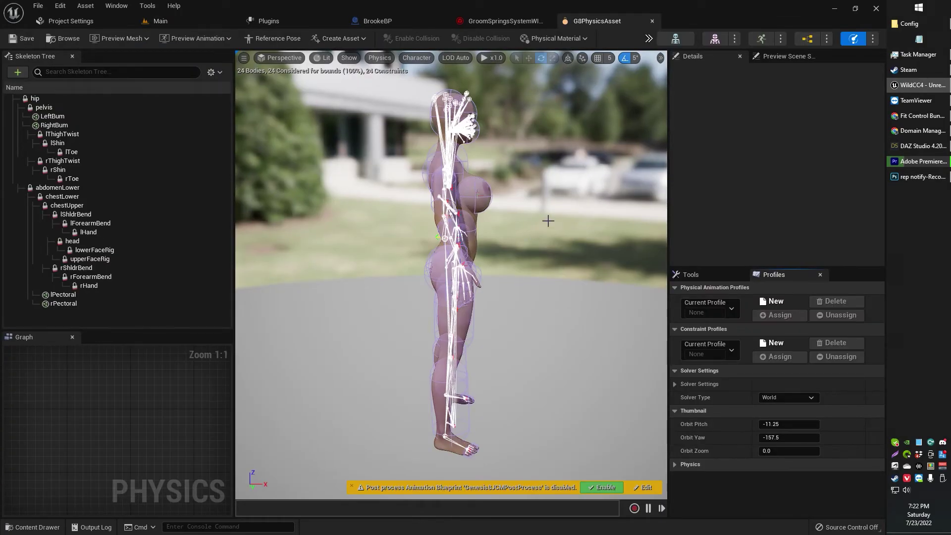
right_click_drag(548, 220, 384, 215)
key("w")
key("d")
key("w")
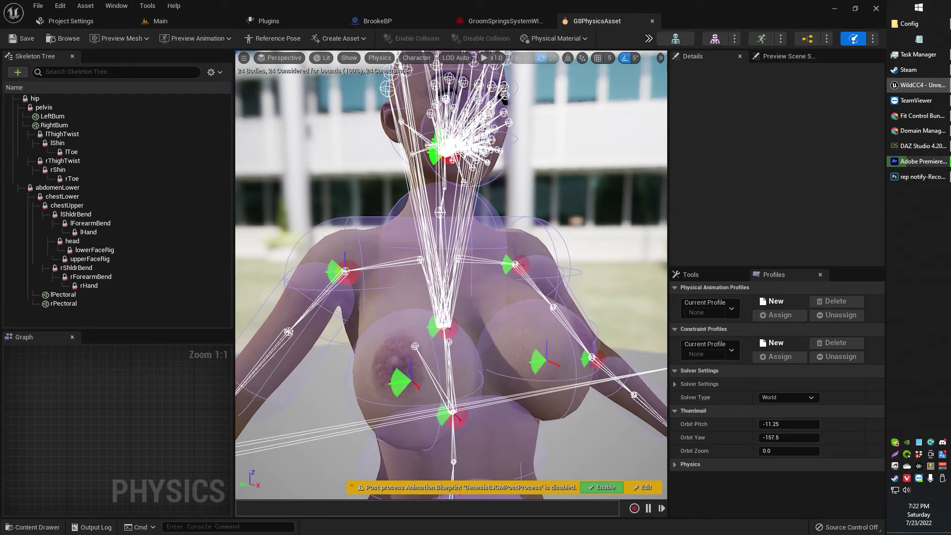
- In the BrookeHair folder, look up the Create and Assign physics asset option for the BrookeHair skeletal mesh without applying it
left_click(369, 22)
left_click(207, 24)
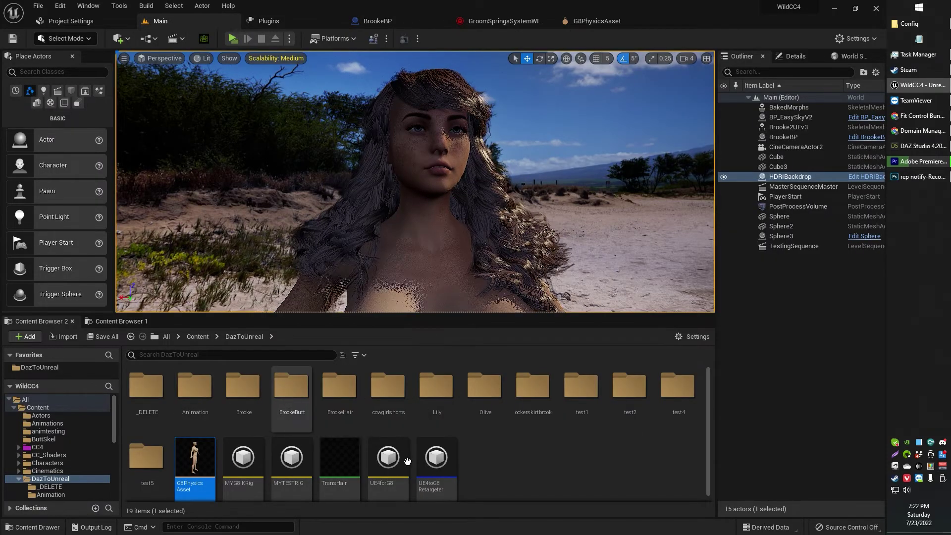
double_click(342, 401)
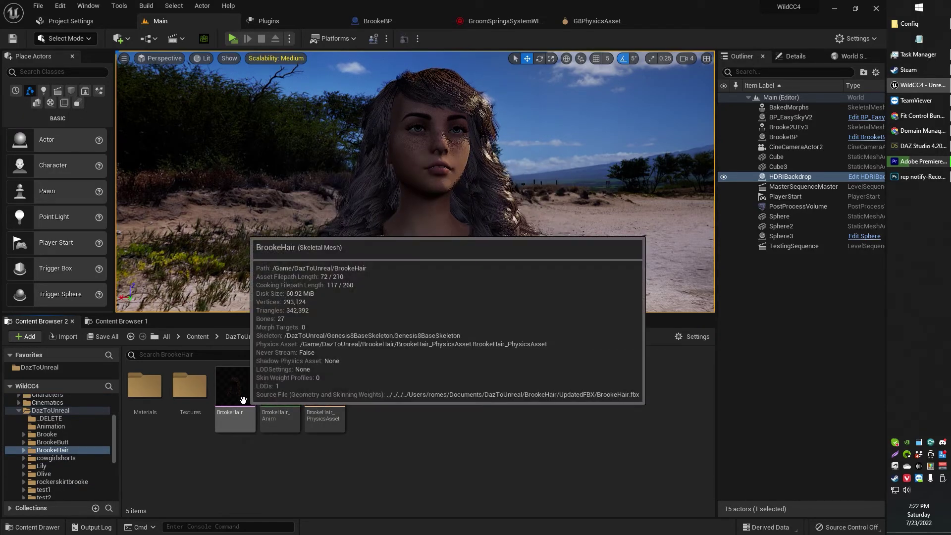
right_click(239, 395)
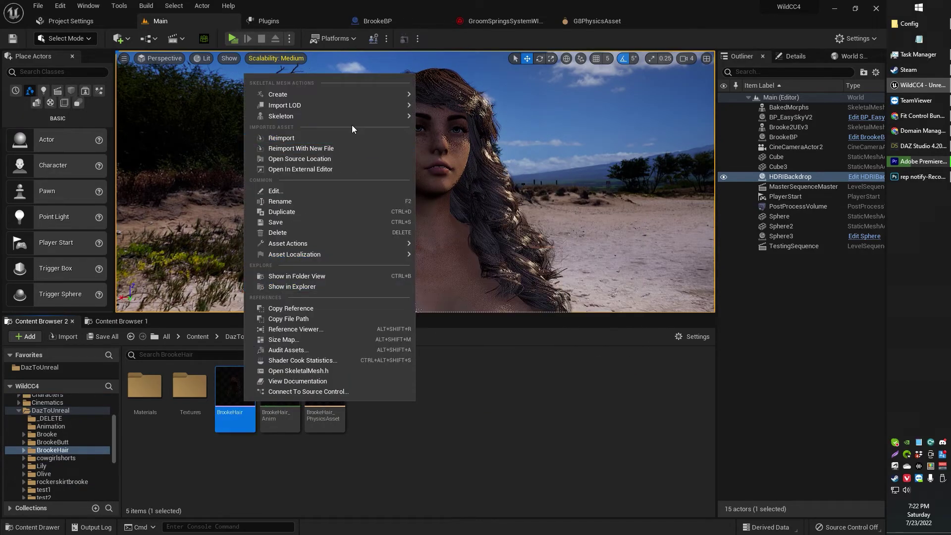
mouse_move(361, 94)
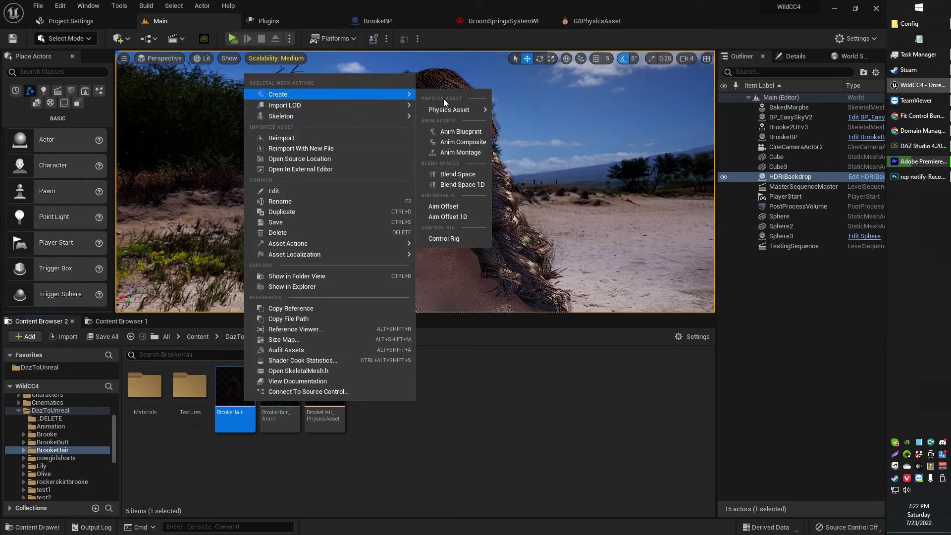
mouse_move(447, 107)
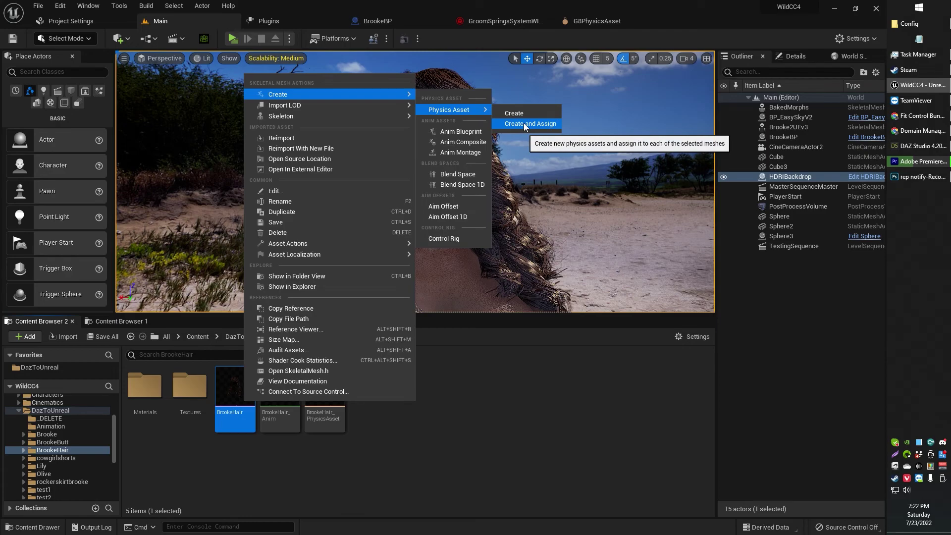
left_click(474, 434)
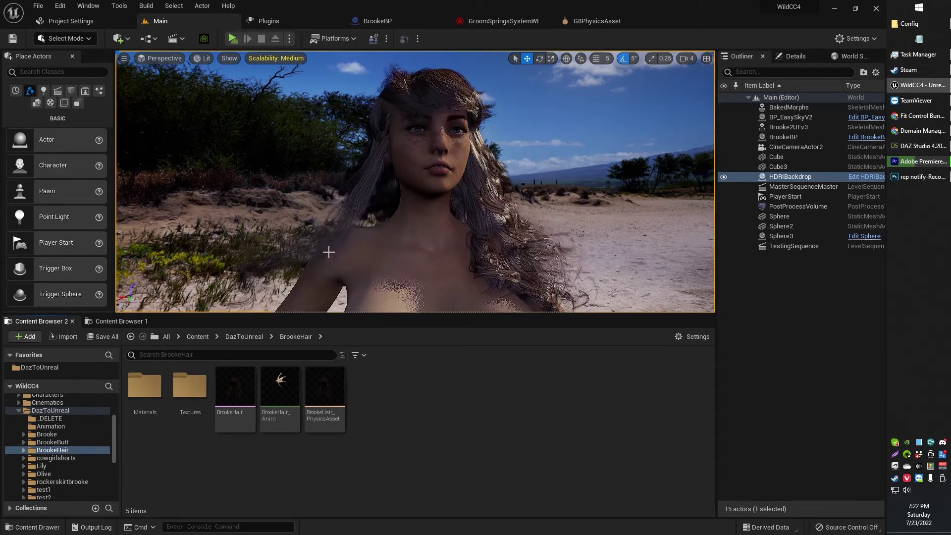
right_click_drag(391, 159, 394, 152)
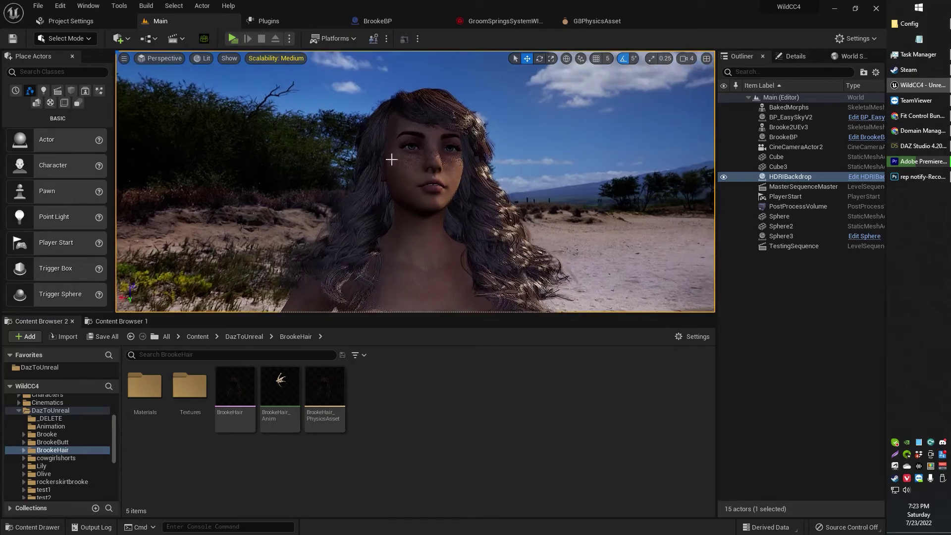
- Arrange the G8PhysicsAsset editor side by side with the Main level and enlarge the physics asset viewport
left_click(577, 24)
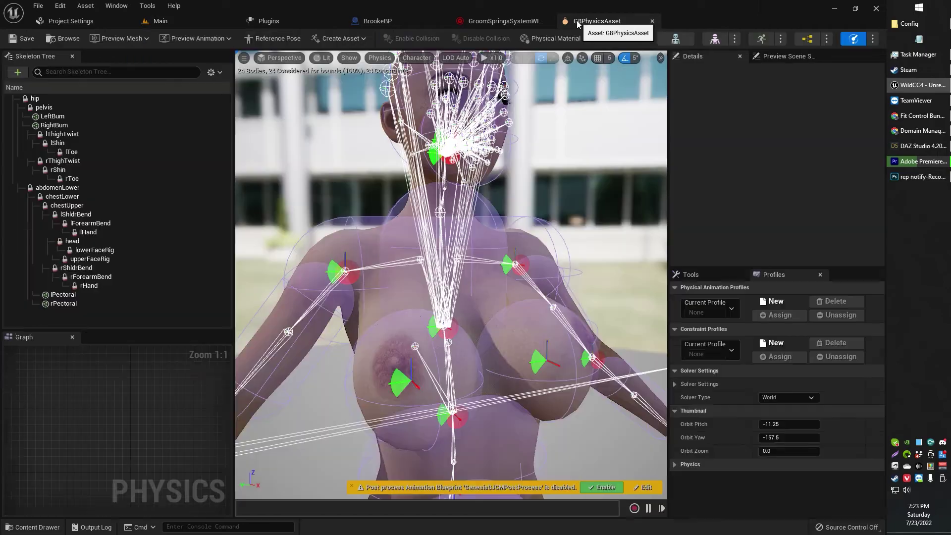
left_click_drag(576, 24, 485, 142)
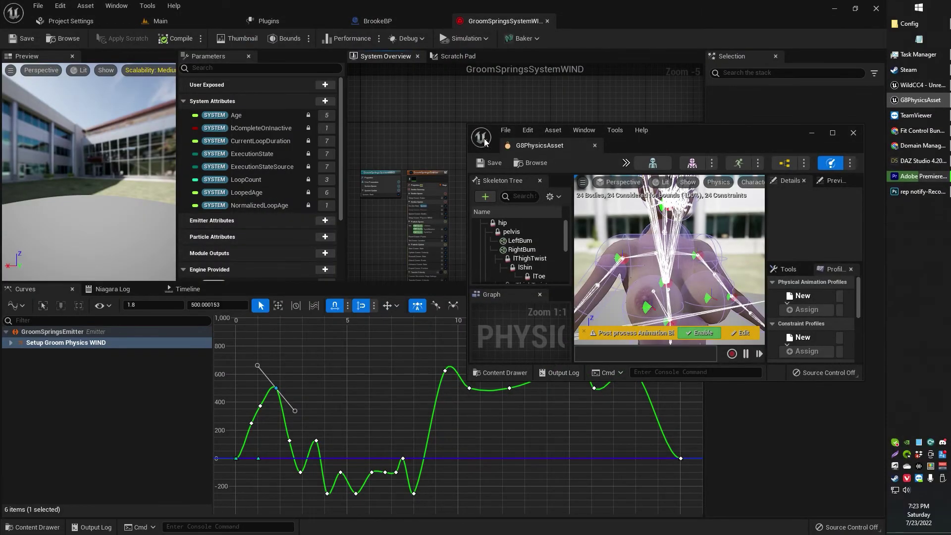
key("super+Right")
left_click(173, 75)
left_click(169, 22)
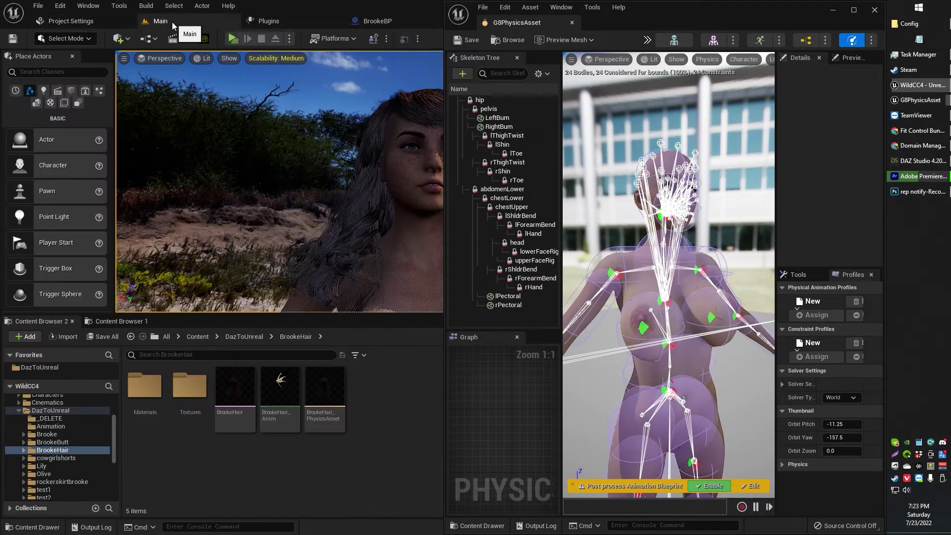
right_click_drag(279, 181, 330, 197)
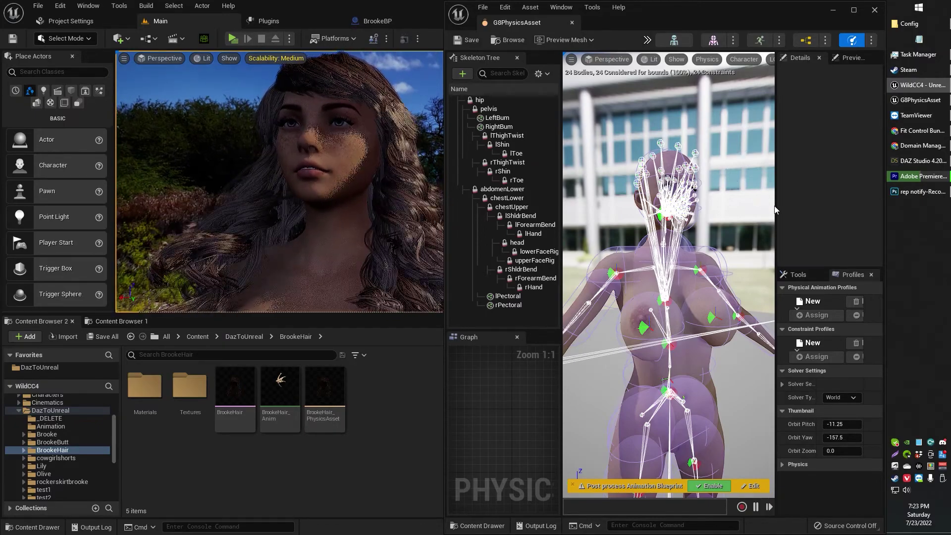
left_click_drag(777, 212, 788, 213)
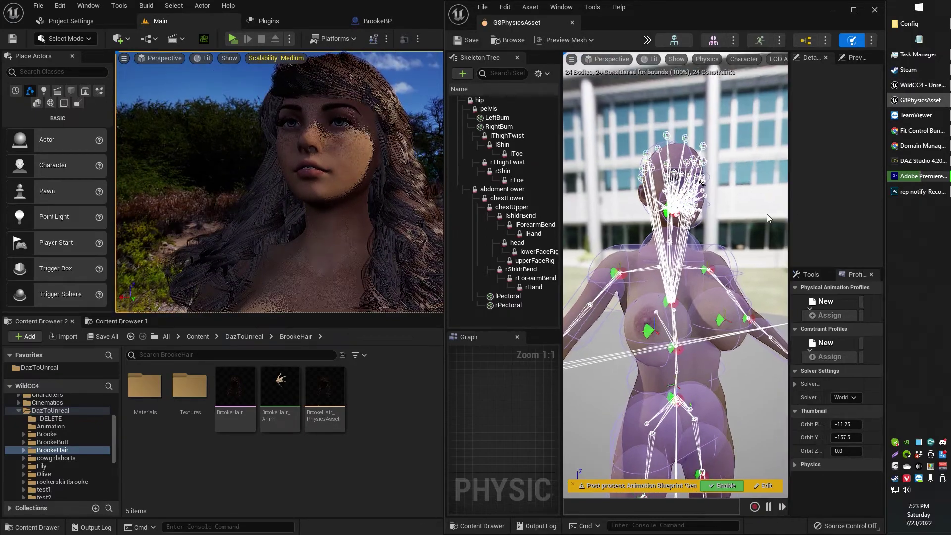
right_click_drag(675, 275, 611, 270)
left_click_drag(560, 309, 537, 309)
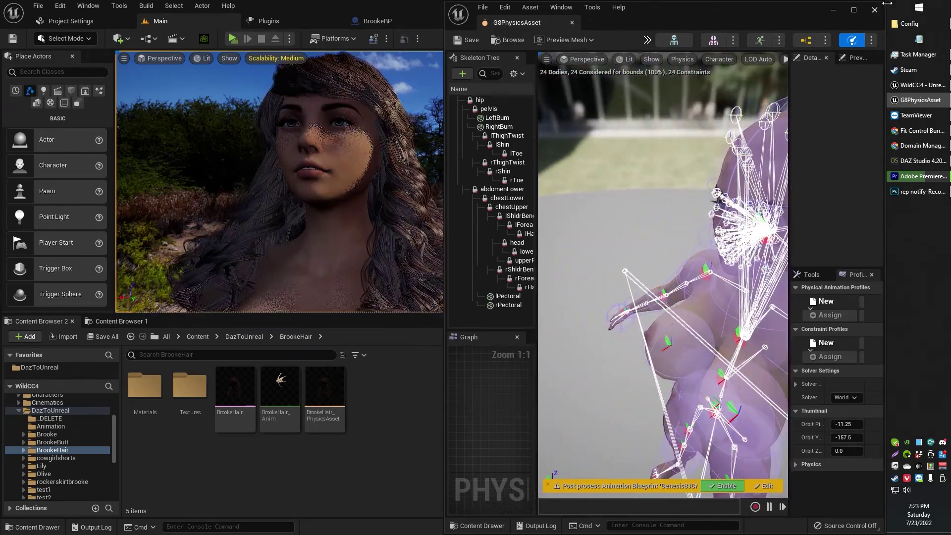
- Maximize the physics asset editor and inspect the chestUpper, upperFaceRig and head bodies
double_click(853, 18)
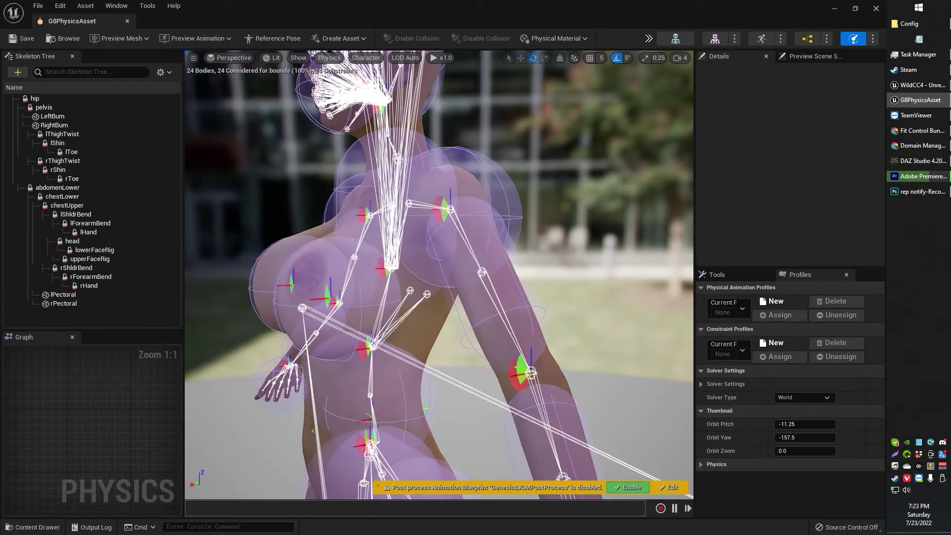
left_click(492, 171)
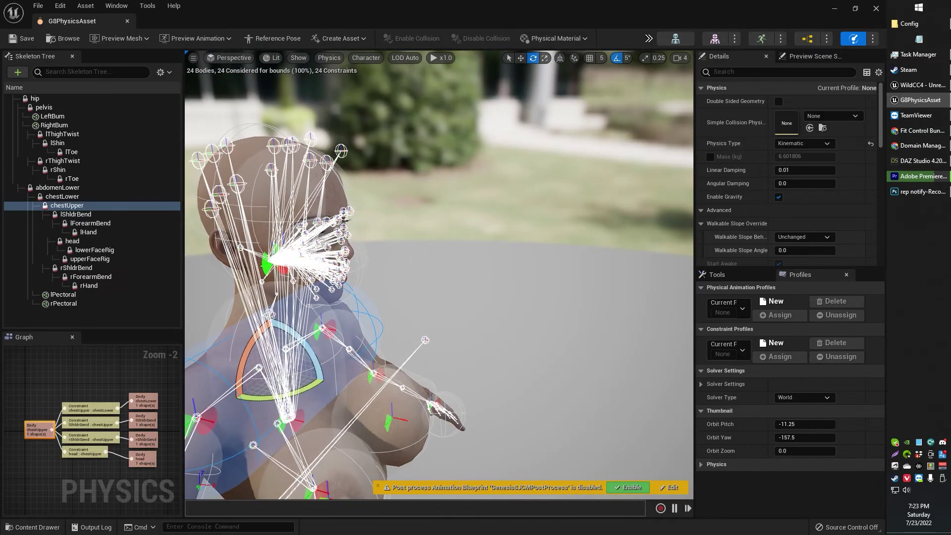
left_click(345, 180)
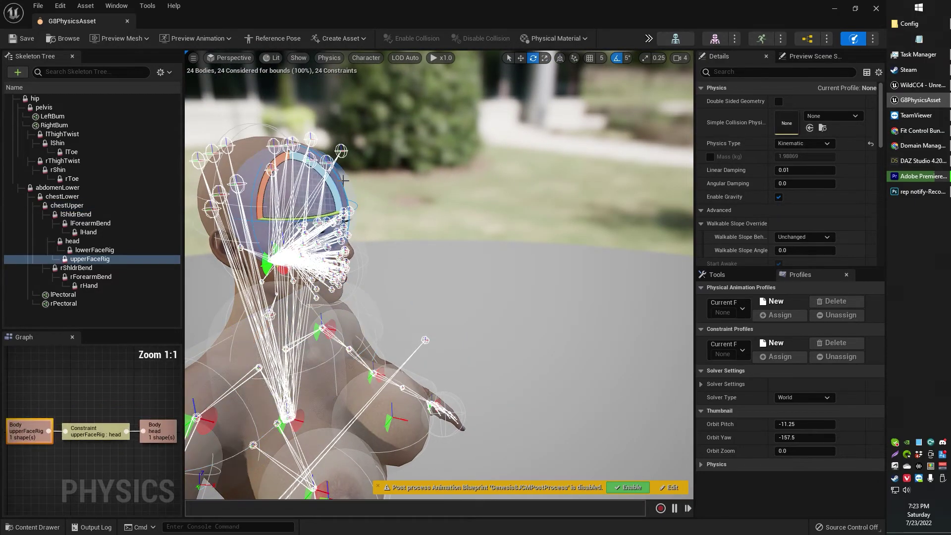
right_click_drag(420, 163, 403, 151)
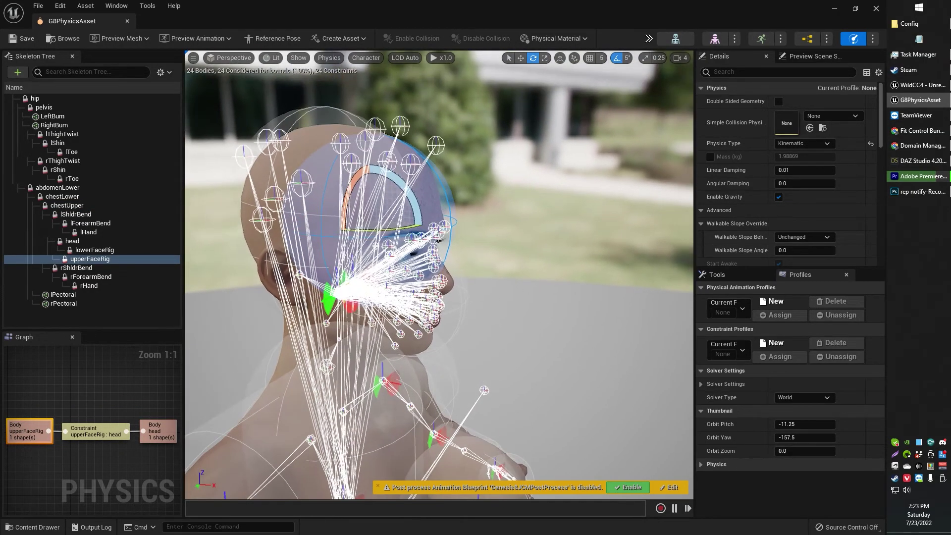
left_click(455, 288)
left_click(301, 123)
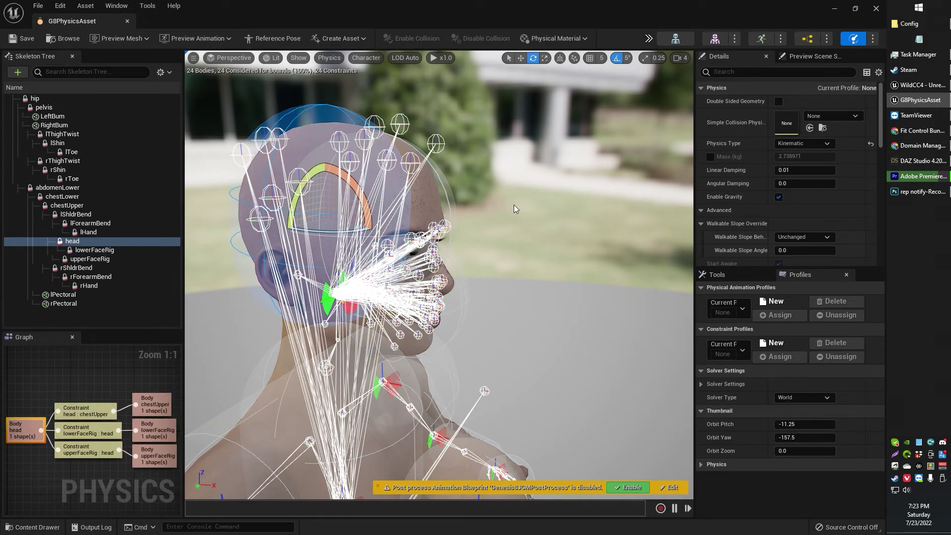
right_click_drag(515, 209, 502, 209)
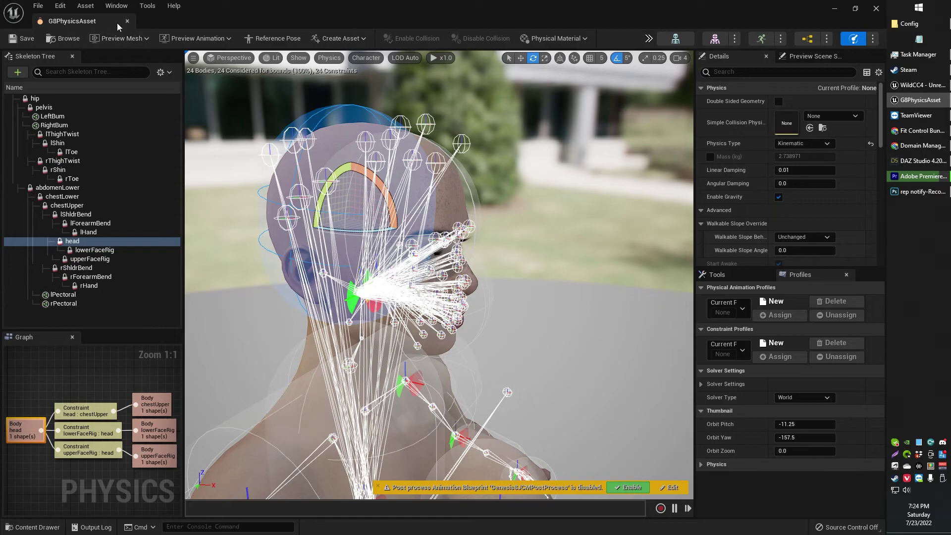
- Put the physics asset editor back beside the Main level and give the level window more width
left_click_drag(105, 21, 430, 108)
key("super+Right")
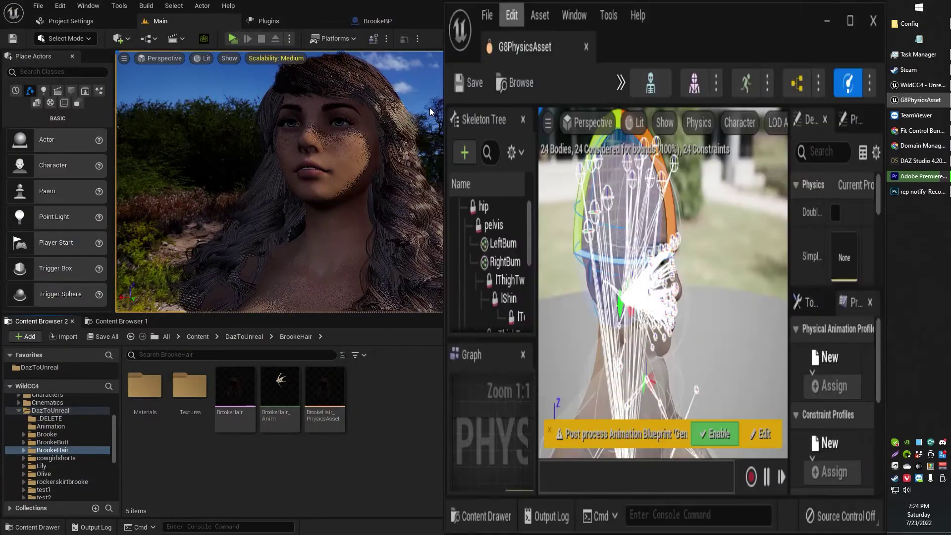
key("Return")
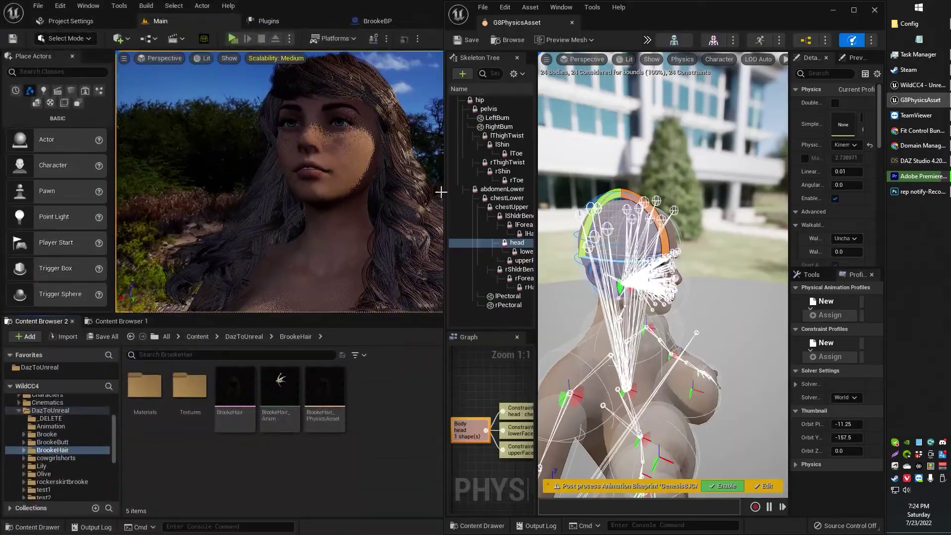
left_click_drag(445, 192, 505, 193)
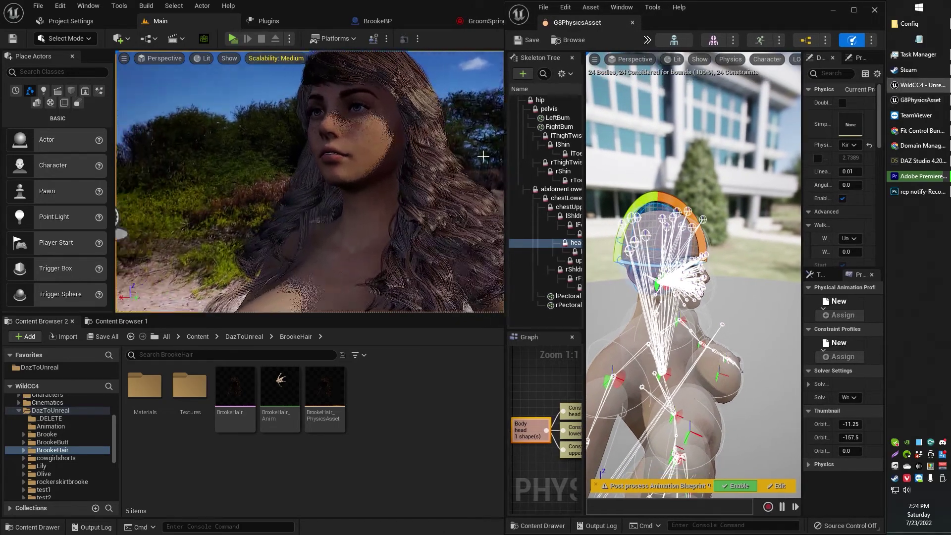
- Try moving the head physics body out behind the head to test the hair collision, and undo the move
left_click(650, 209)
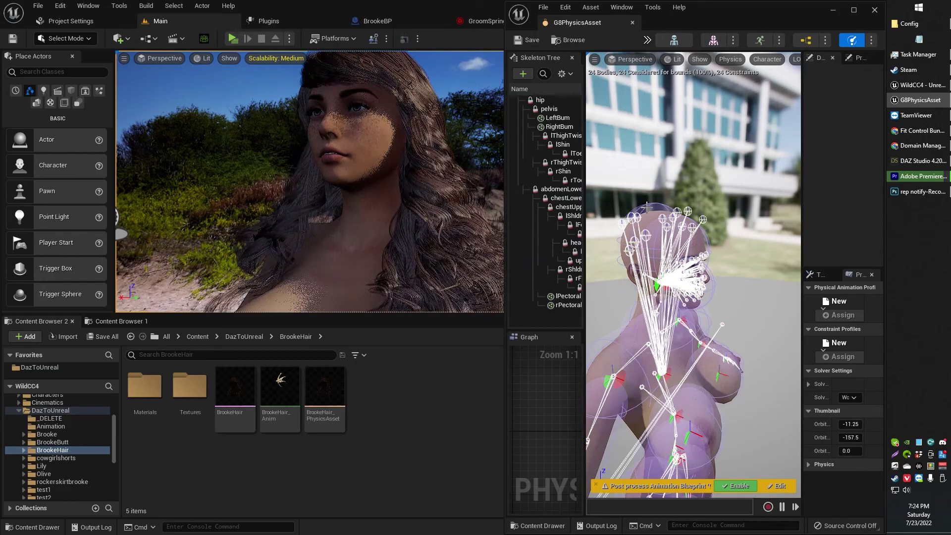
left_click(647, 208)
mouse_move(647, 207)
right_mouse_down()
mouse_move(607, 212)
mouse_move(669, 212)
mouse_move(644, 210)
right_mouse_up()
key("w")
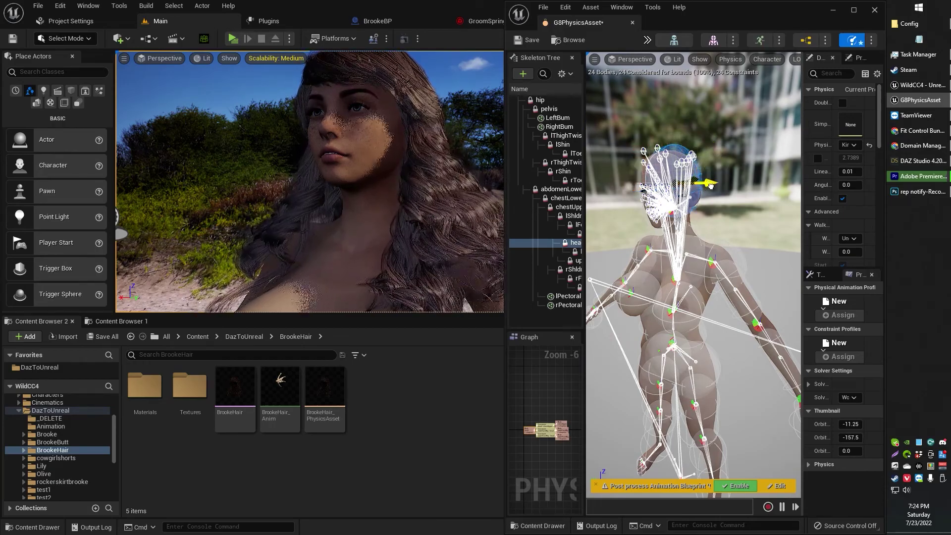
mouse_move(719, 186)
left_mouse_down()
mouse_move(732, 191)
mouse_move(706, 183)
left_mouse_up()
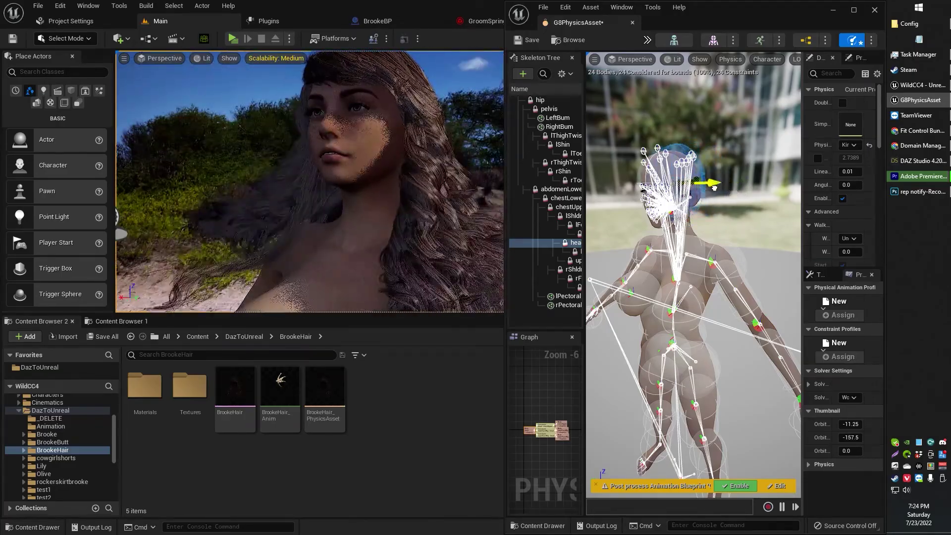
left_click_drag(704, 182, 729, 196)
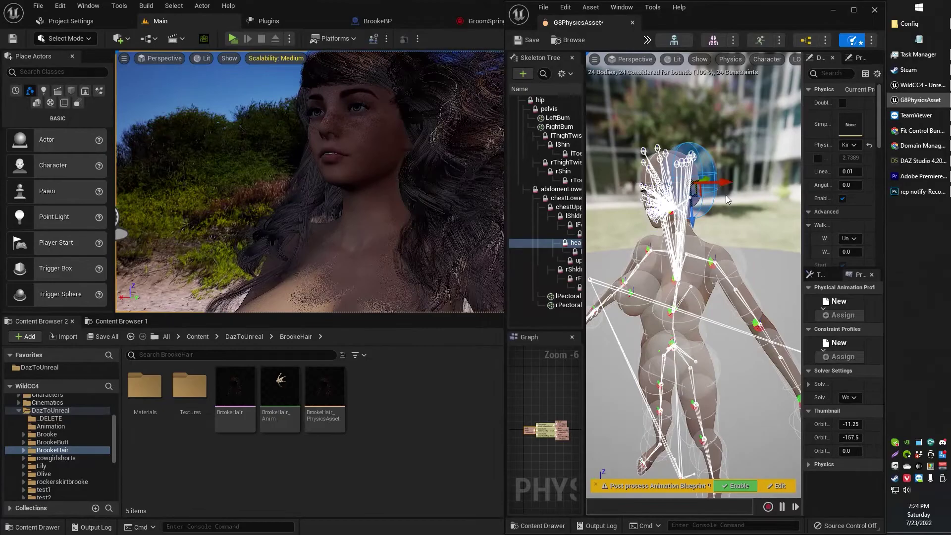
key("ctrl+z")
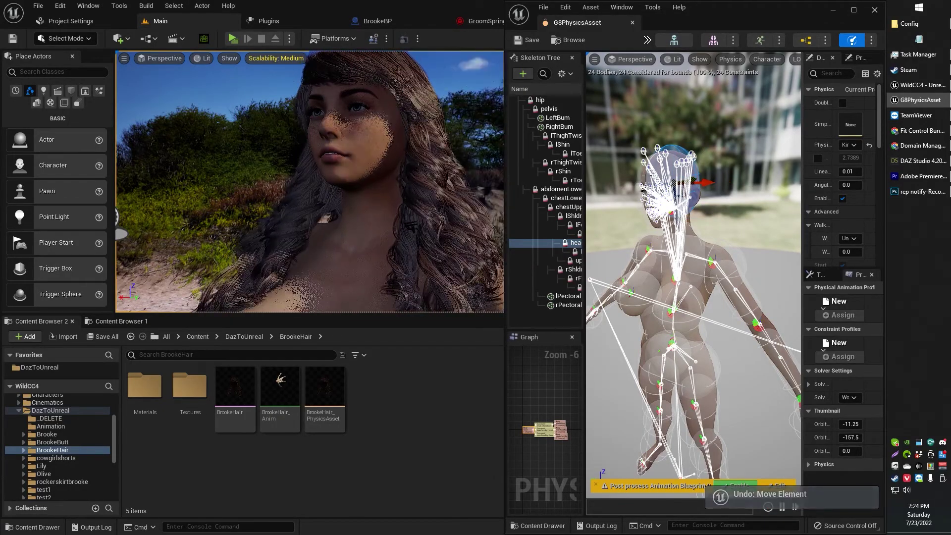
- Select a bone at the front of the head and undo its translation
left_click(647, 175)
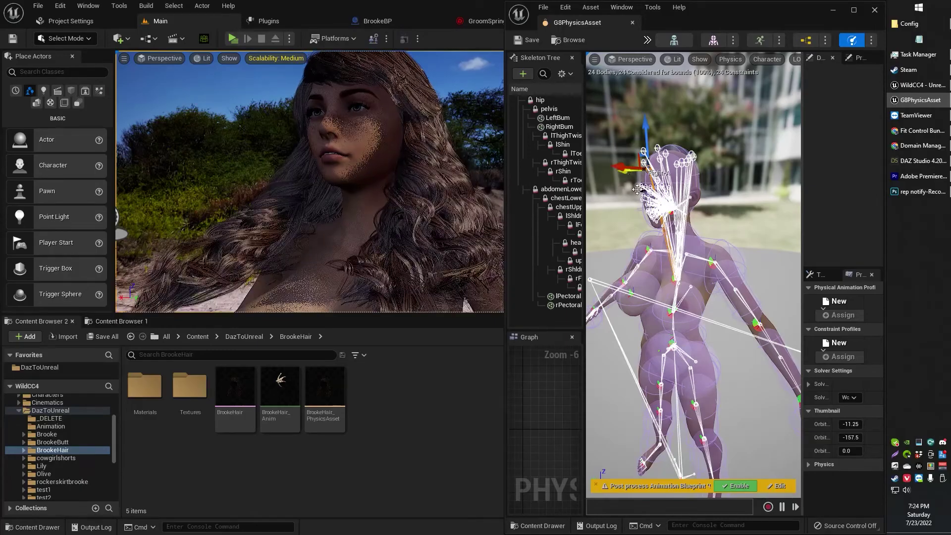
key("ctrl+z")
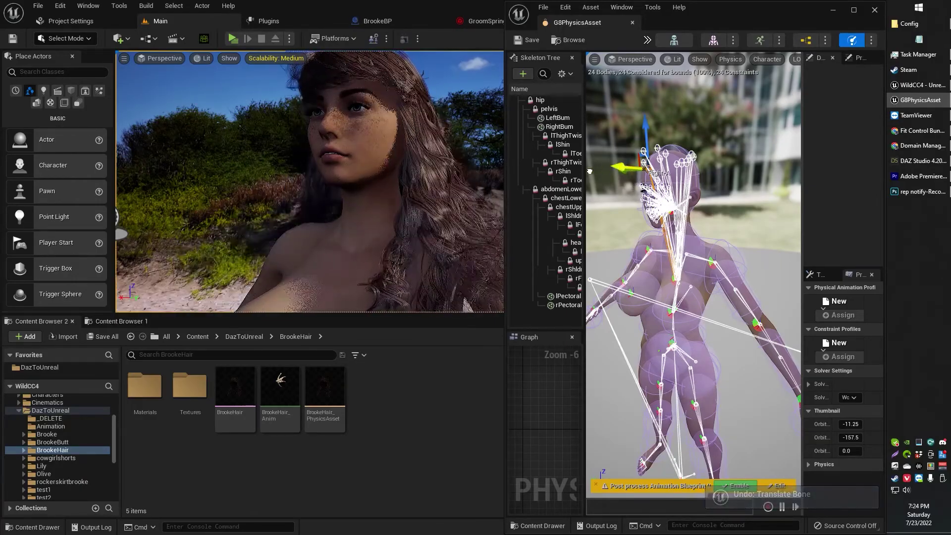
key("ctrl+z")
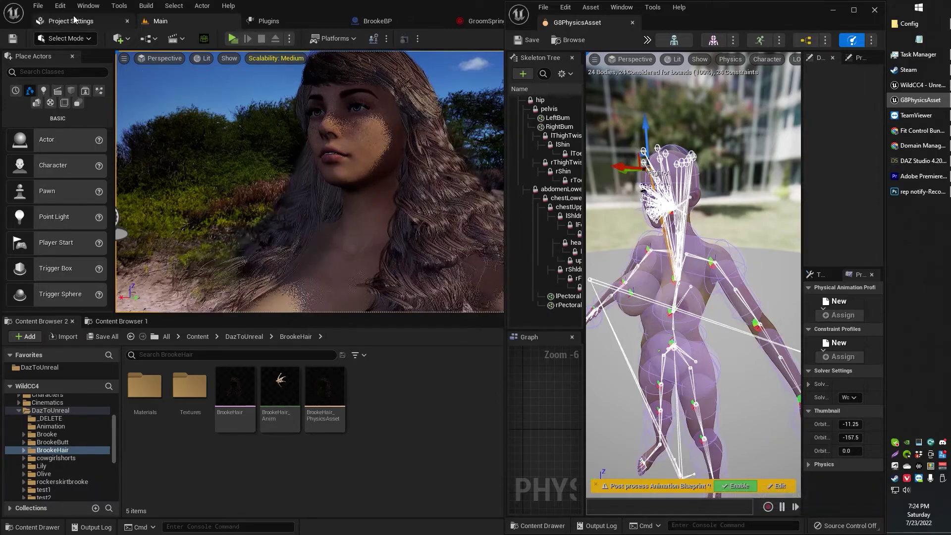
- Redo the last bone translation and check the level editor's undo history
left_click(60, 6)
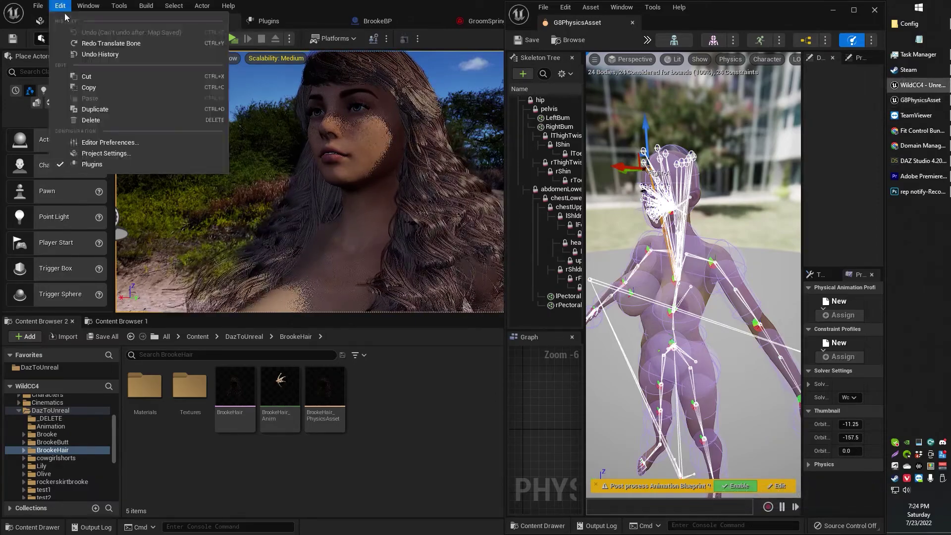
left_click(87, 45)
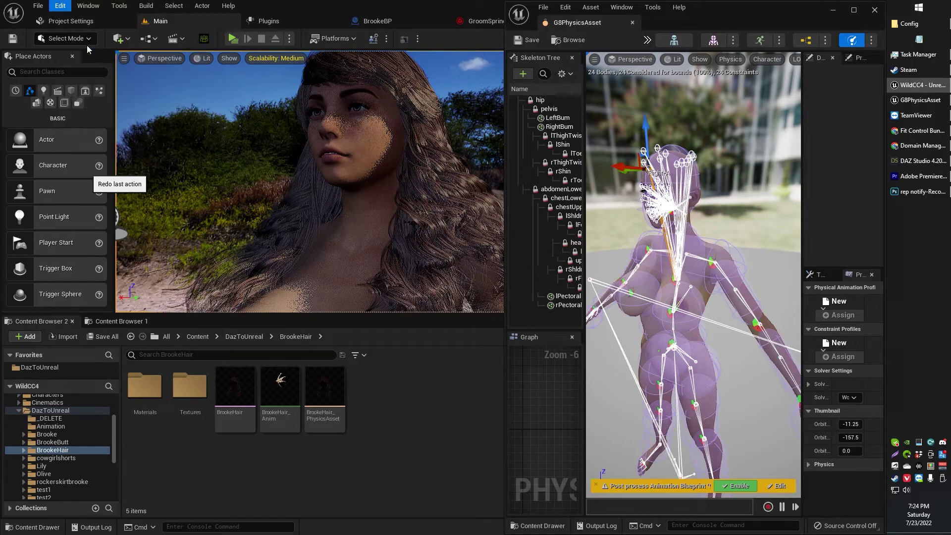
left_click(69, 6)
left_click(73, 7)
left_click(67, 9)
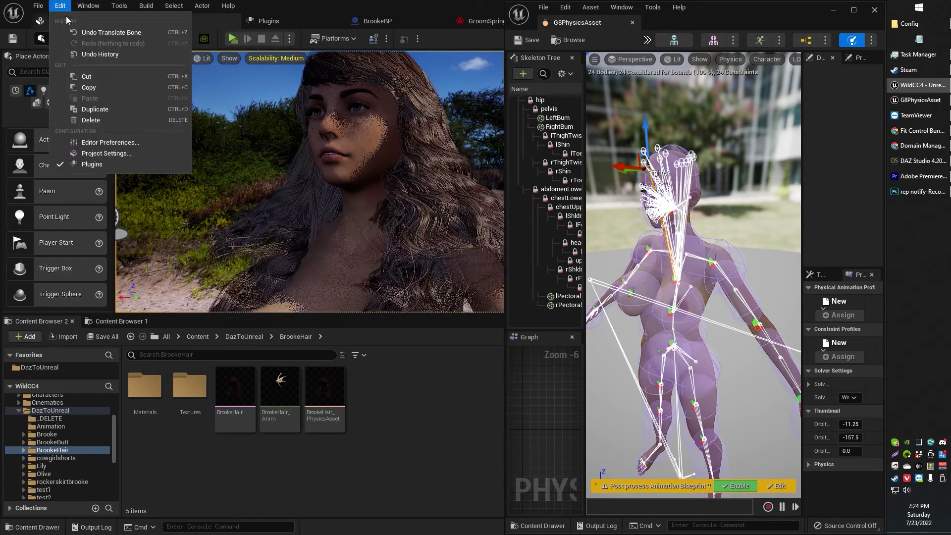
left_click(63, 9)
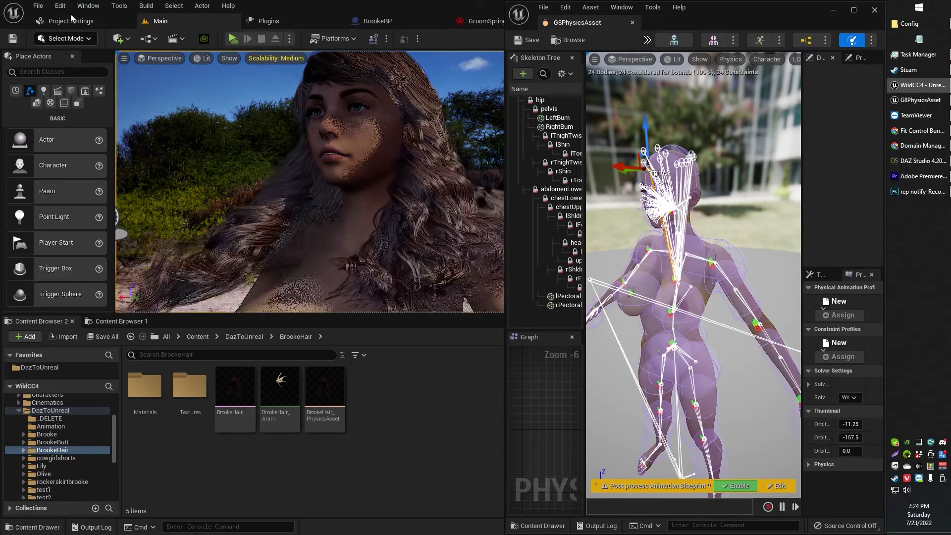
left_click(69, 7)
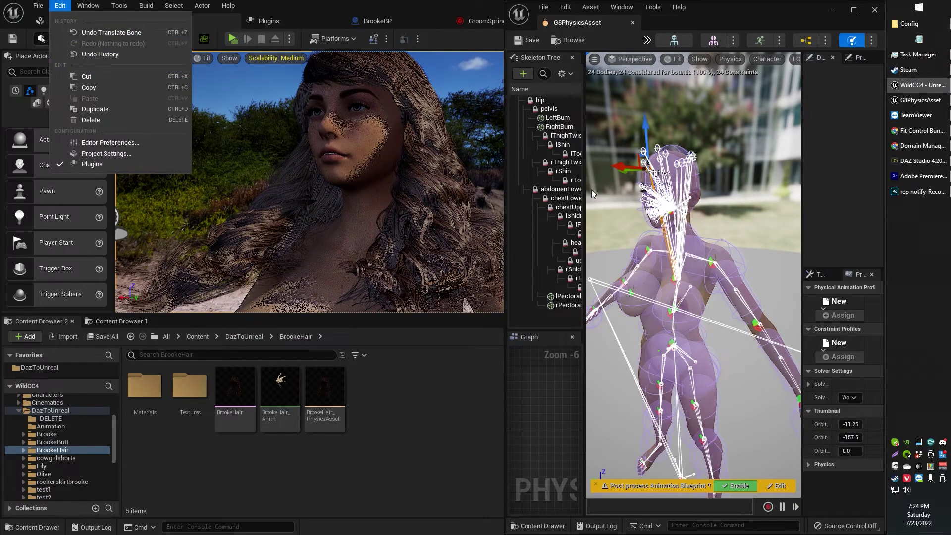
- Turn off bone drawing in the physics asset viewport, leaving the collision bodies on the character
right_click_drag(622, 239, 623, 258)
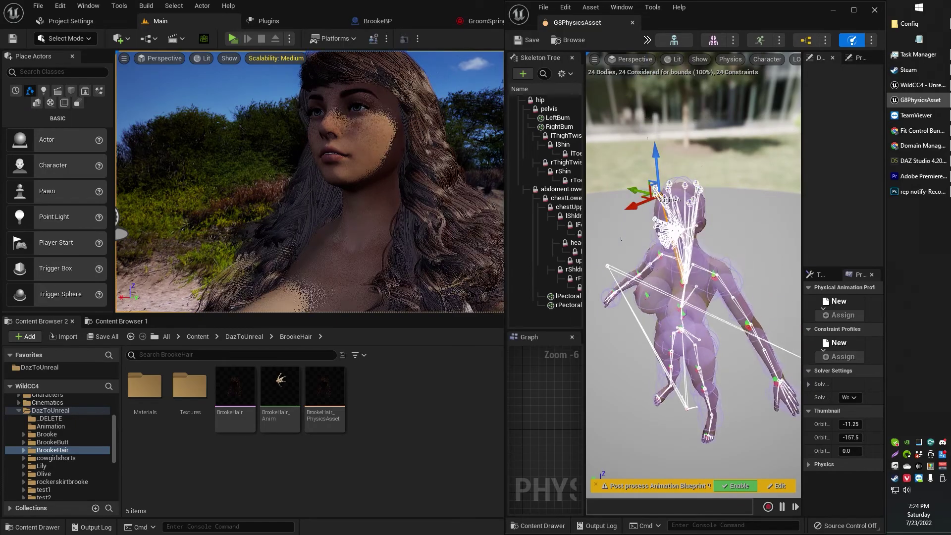
scroll(667, 174, "up", 3)
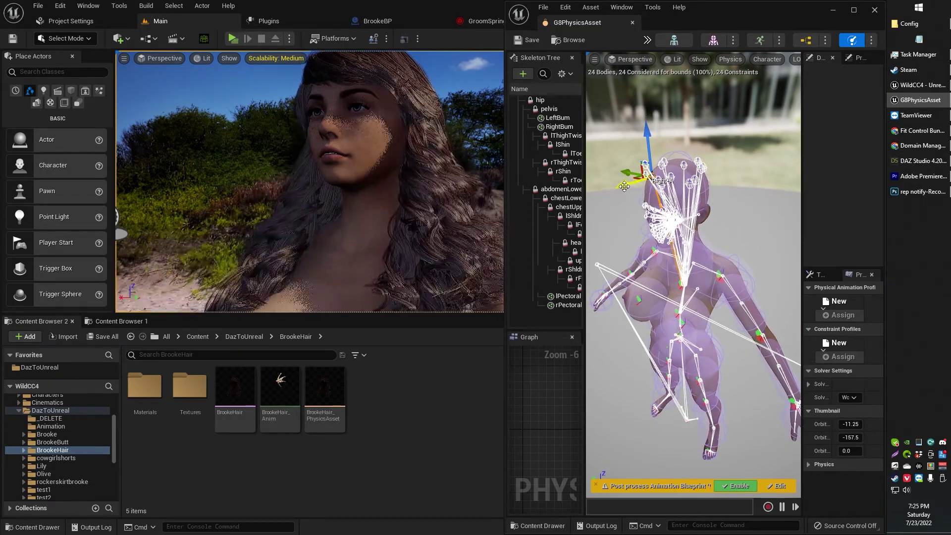
right_click_drag(619, 204, 641, 234)
left_click_drag(631, 204, 657, 148)
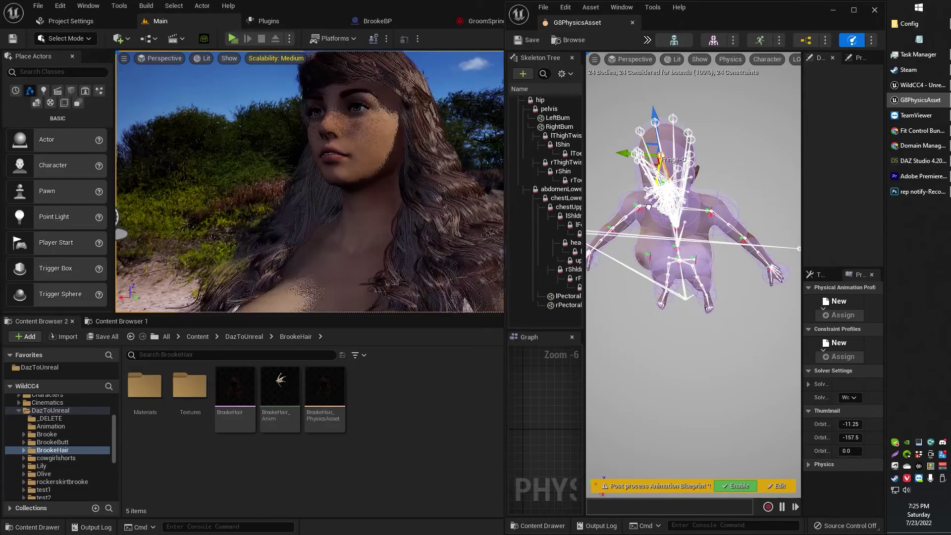
left_click_drag(716, 141, 611, 76)
right_click_drag(707, 129, 646, 84)
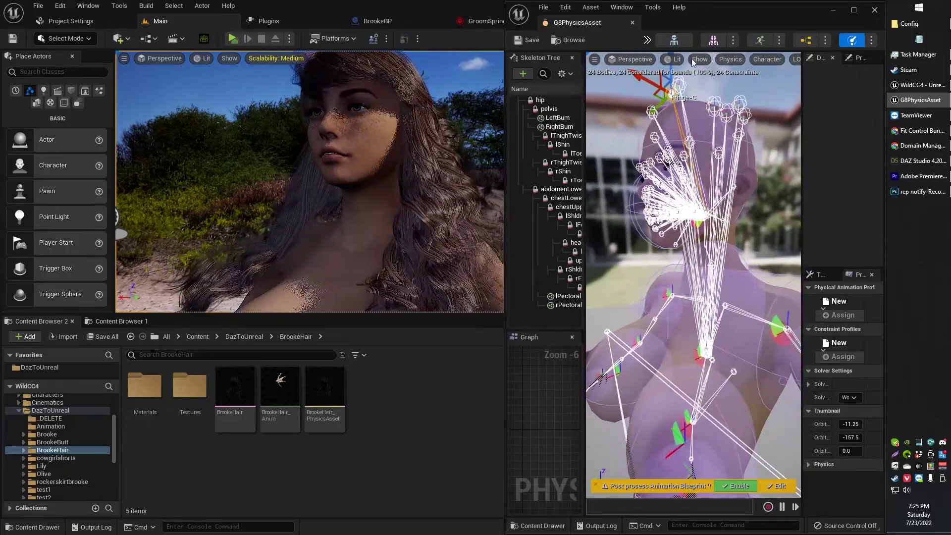
left_click(767, 59)
mouse_move(787, 123)
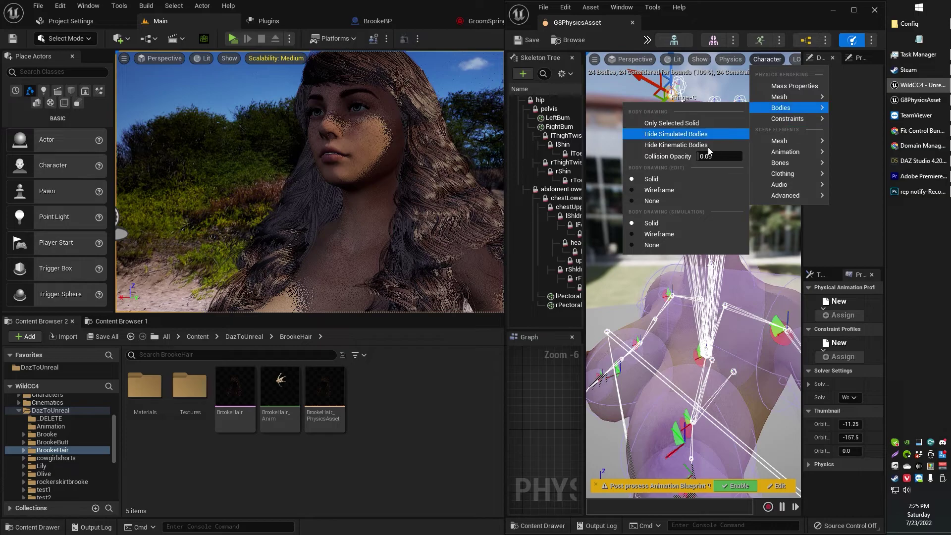
mouse_move(782, 99)
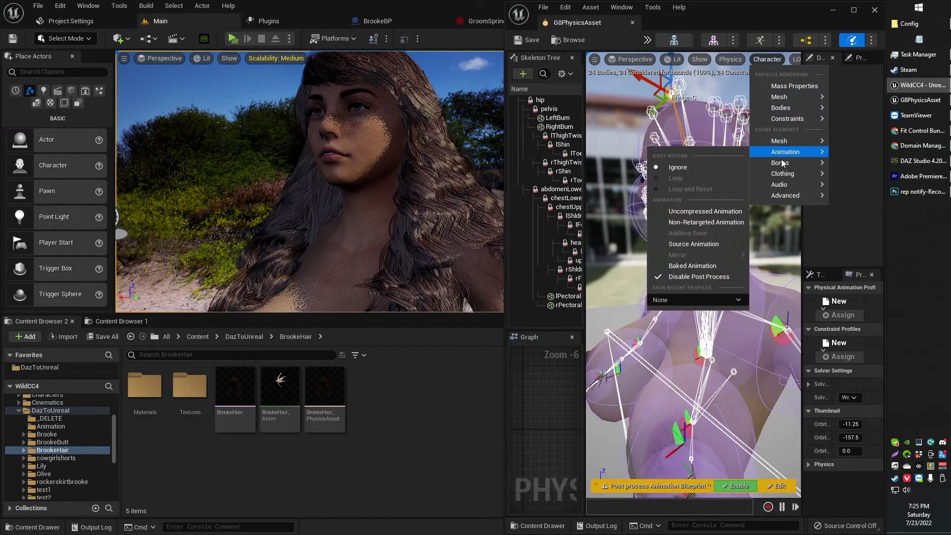
mouse_move(780, 166)
left_click(663, 275)
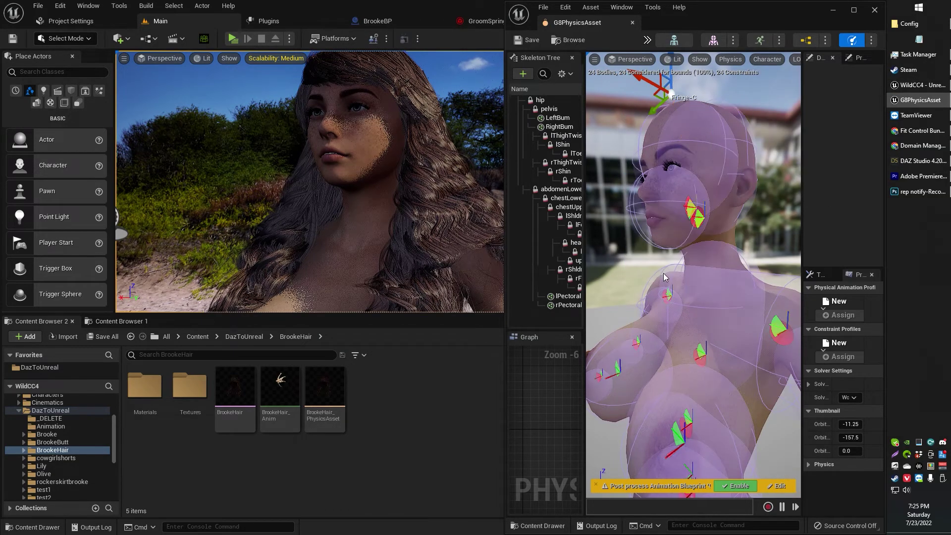
- Try moving the upperFaceRig body out in front of the face to test the hair collision, and undo the move
left_click(643, 126)
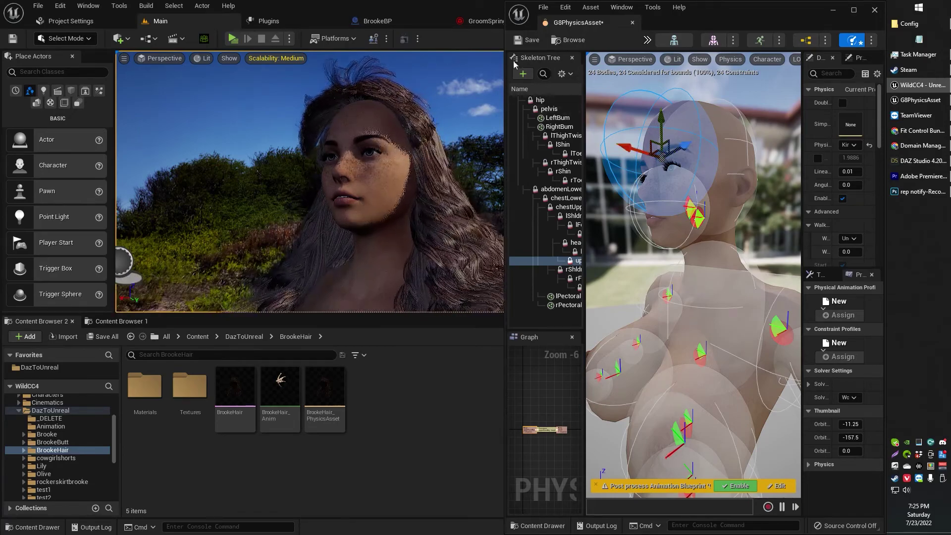
left_click(60, 6)
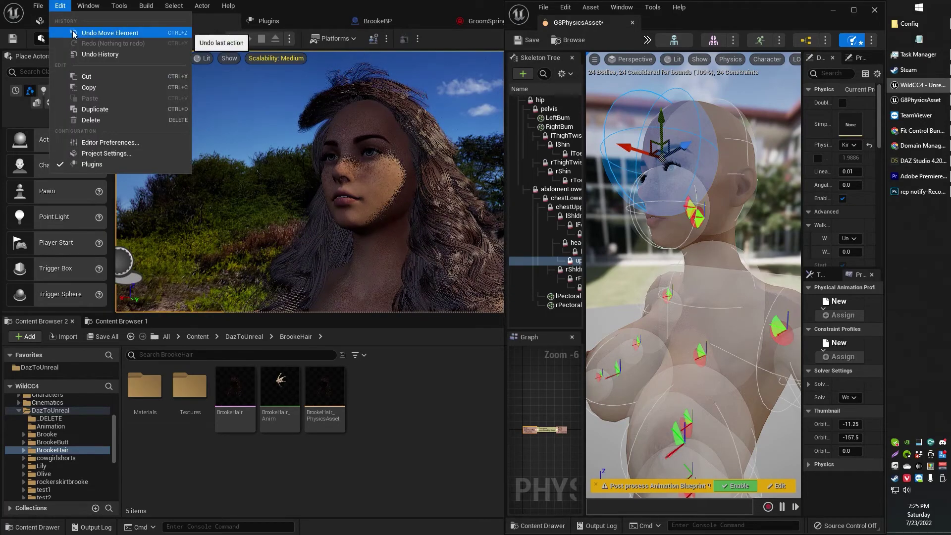
left_click(99, 32)
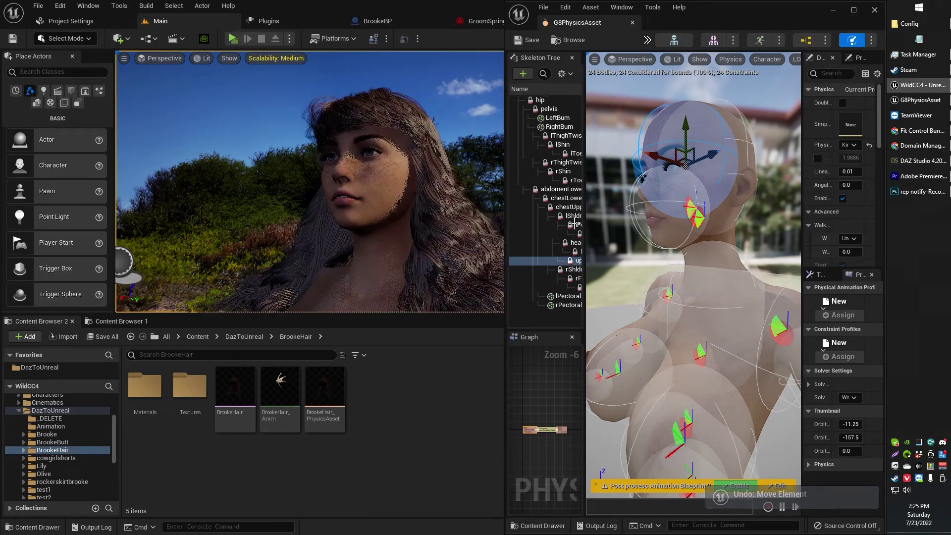
right_click_drag(693, 270, 664, 283)
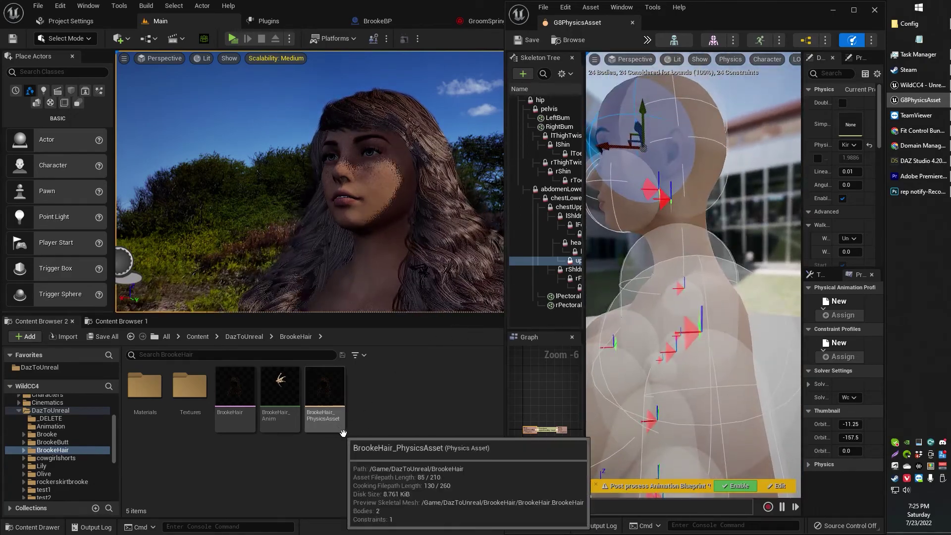
- Close the physics asset editor and open the BrookeHairWind groom asset from the GroomHair content folder
mouse_move(241, 388)
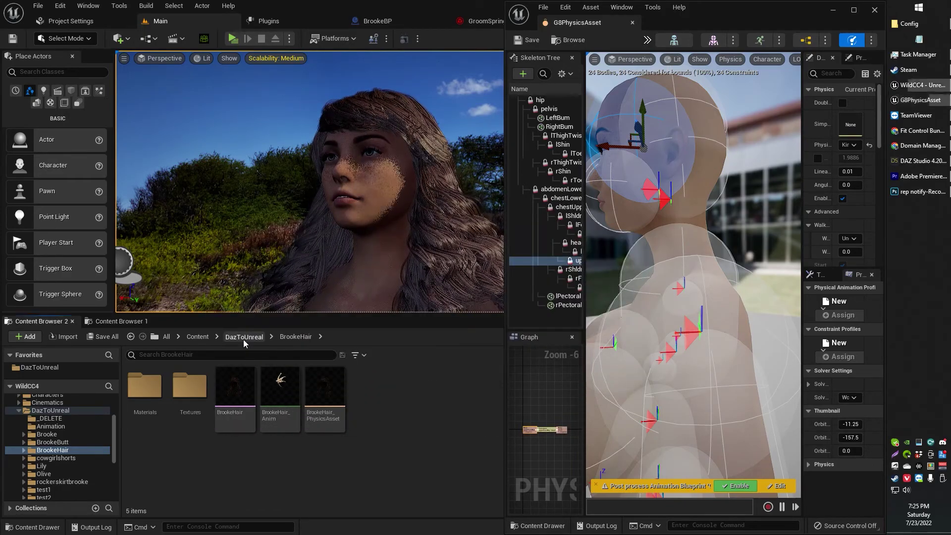
left_click(242, 338)
left_click(197, 336)
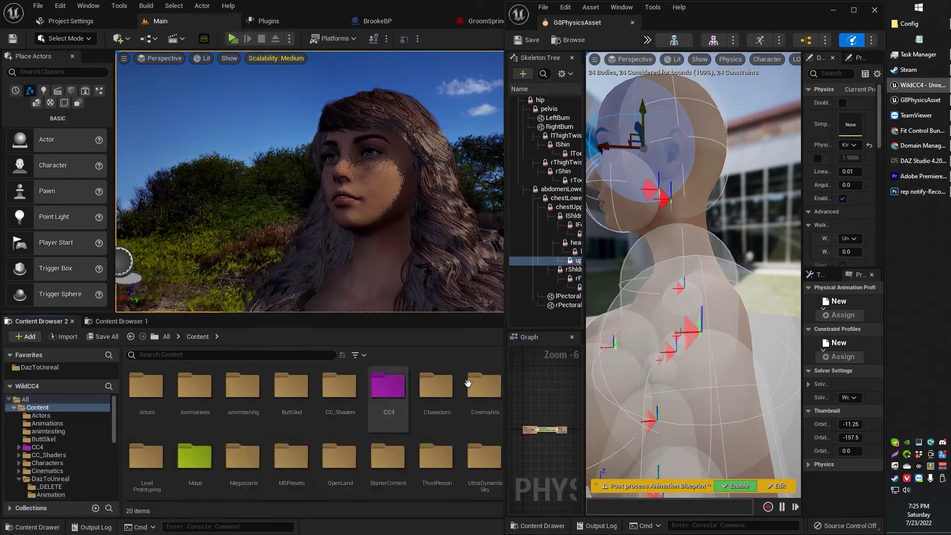
left_click(632, 23)
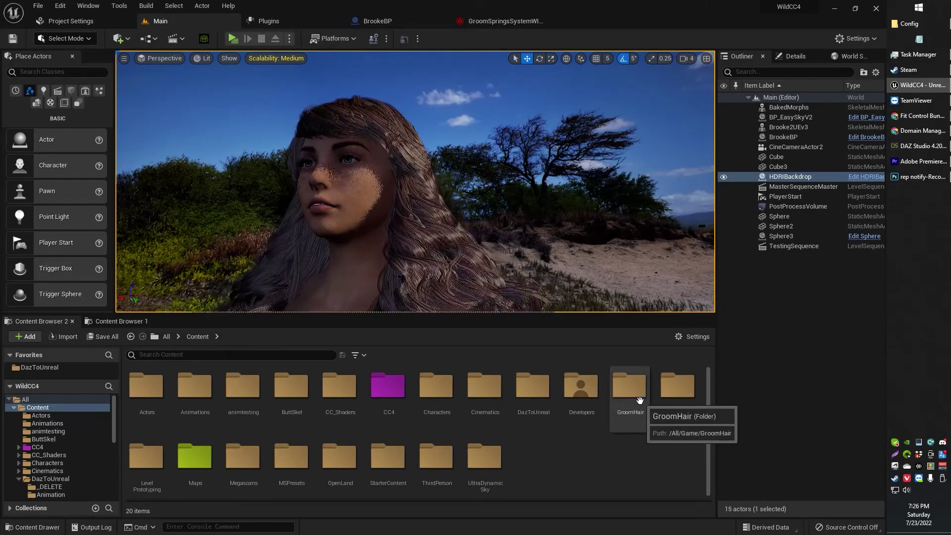
double_click(639, 400)
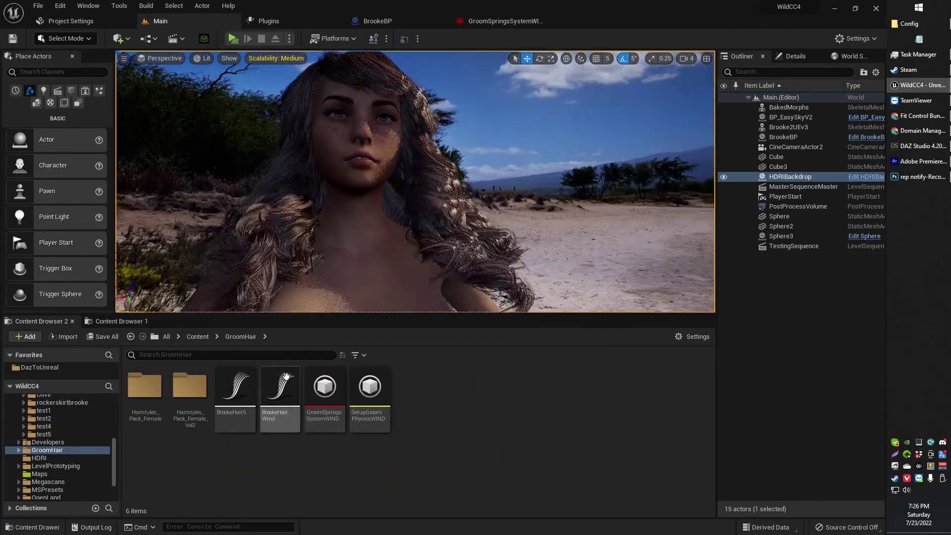
double_click(281, 392)
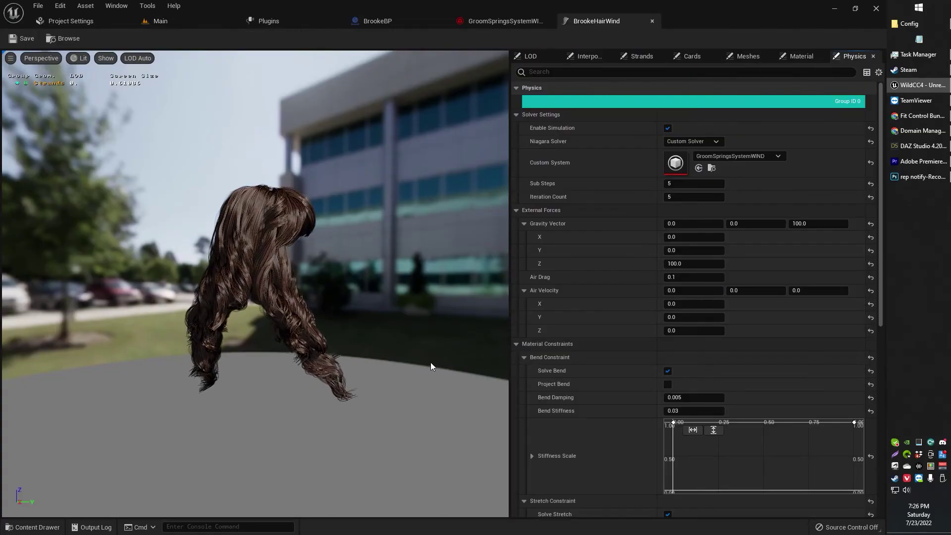
right_click_drag(405, 263, 405, 263)
left_click_drag(405, 263, 405, 263)
- Detach the BrookeHairWind editor into its own window and maximize it
left_click_drag(593, 22, 523, 126)
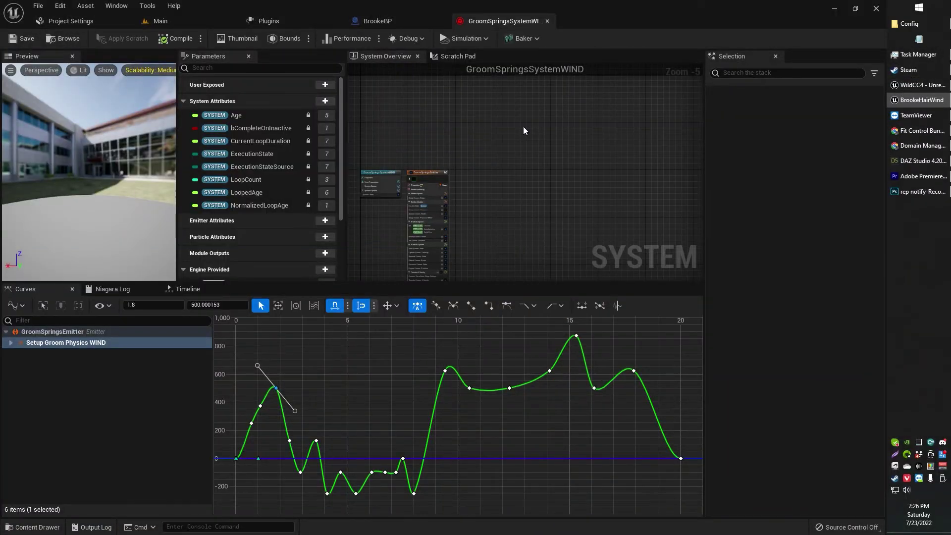
key("super")
key("super")
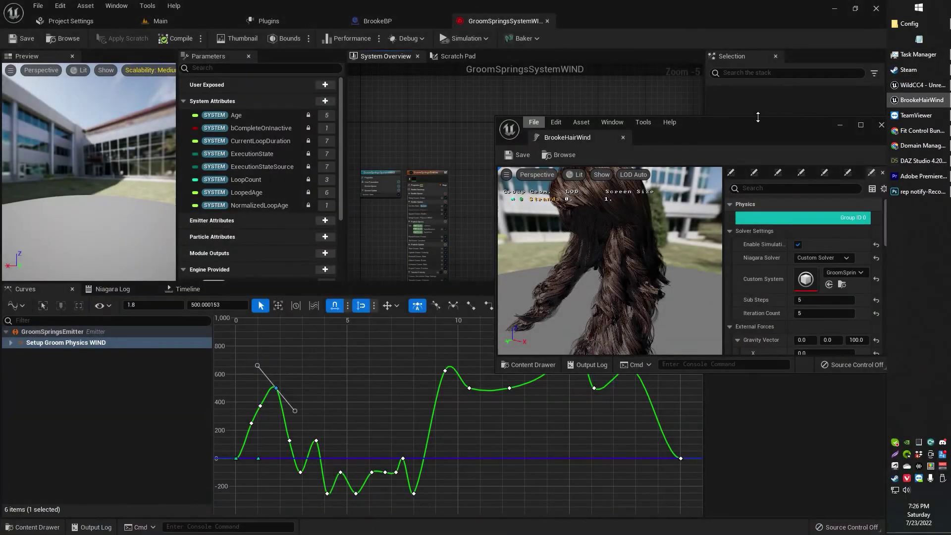
left_click_drag(803, 124, 777, 127)
left_click(833, 128)
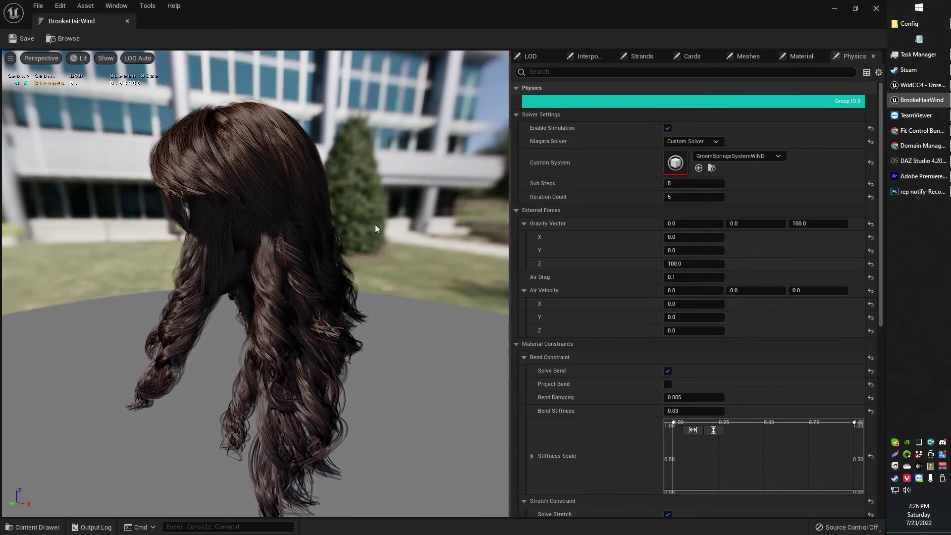
- Try a Bend Stiffness of 0.003 in the groom's bend constraint, and set it back to 0.03
scroll(786, 383, "down", 1)
scroll(811, 367, "down", 4)
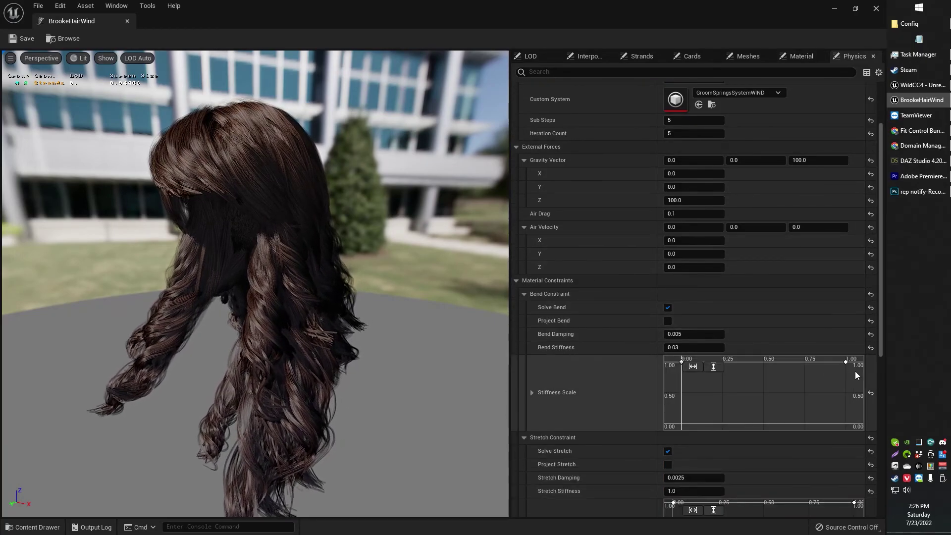
left_click_drag(878, 355, 881, 392)
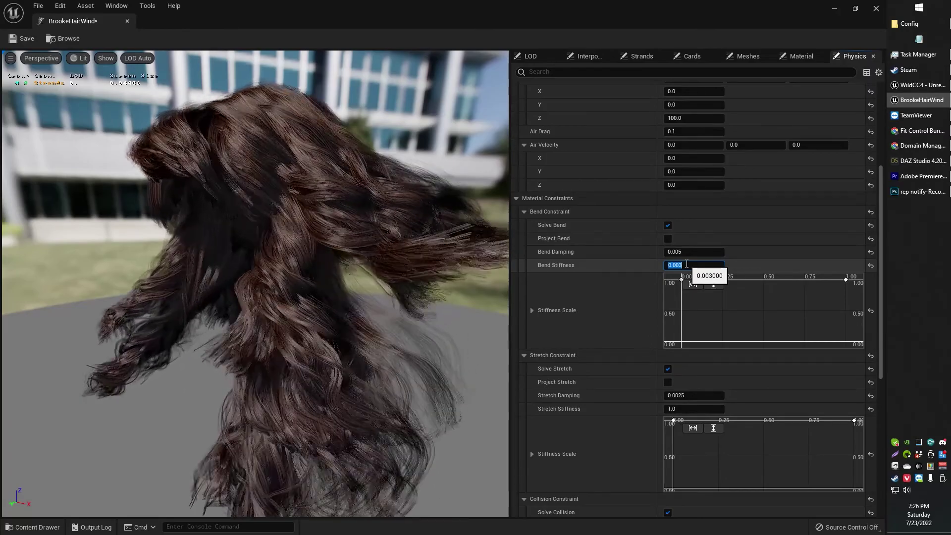
key("Right")
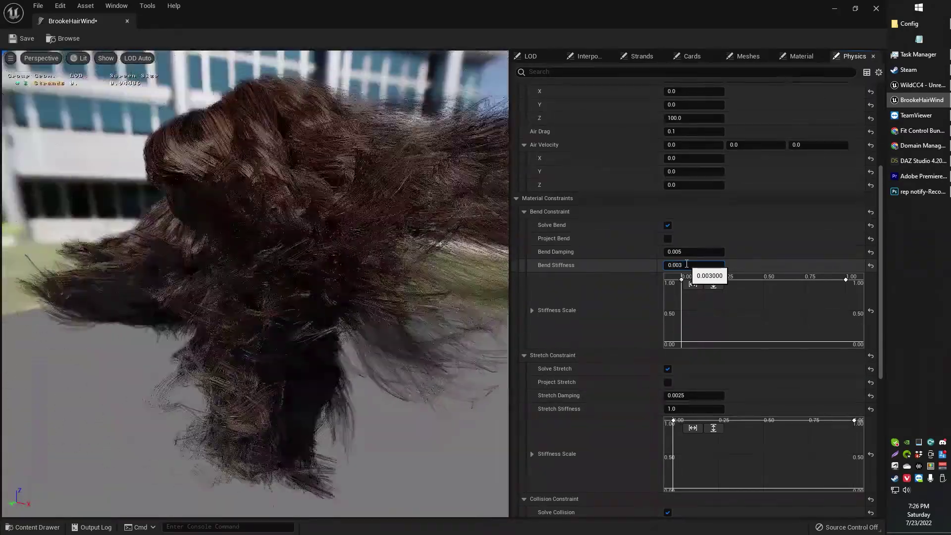
key("Left")
key("Left")
key("BackSpace")
key("Return")
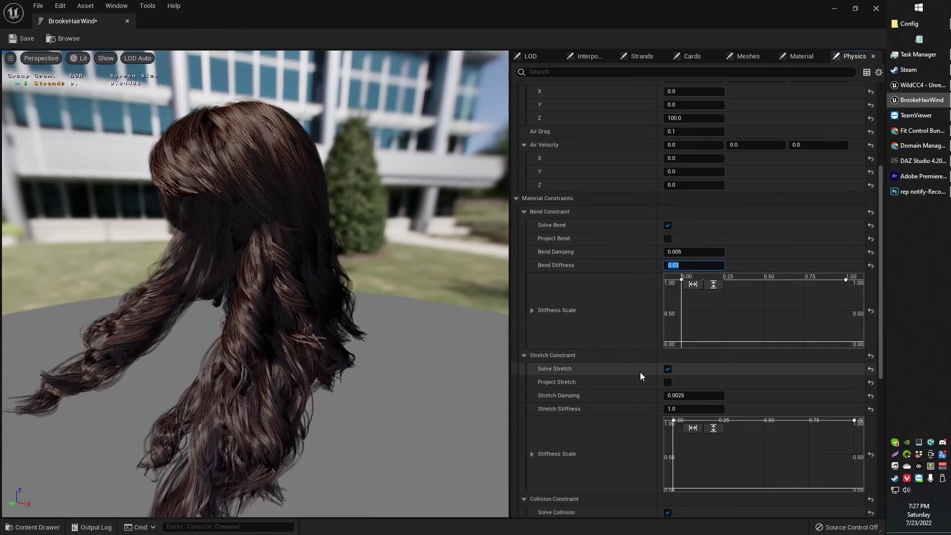
- Try a Gravity Vector Z of -900 on the groom, and set it back to 100
scroll(619, 287, "down", 4)
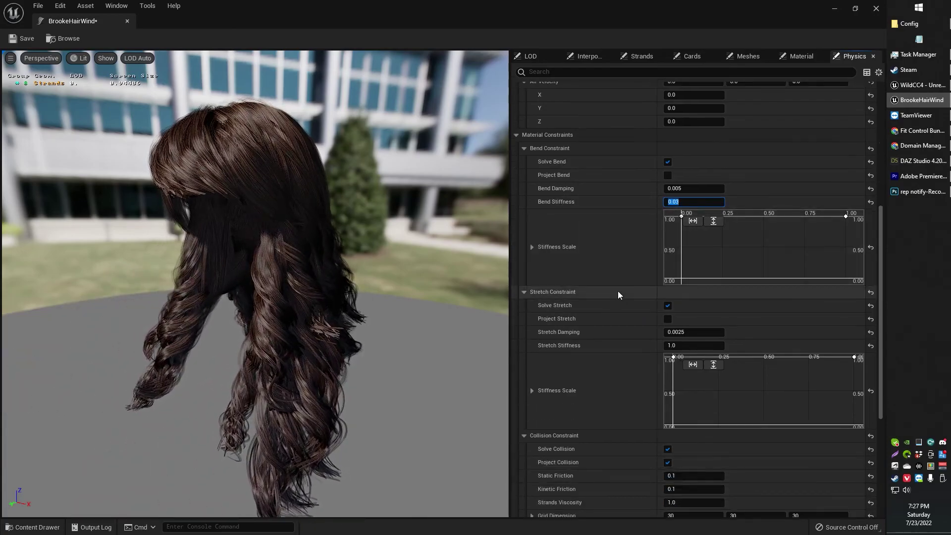
scroll(617, 290, "up", 10)
left_click(686, 263)
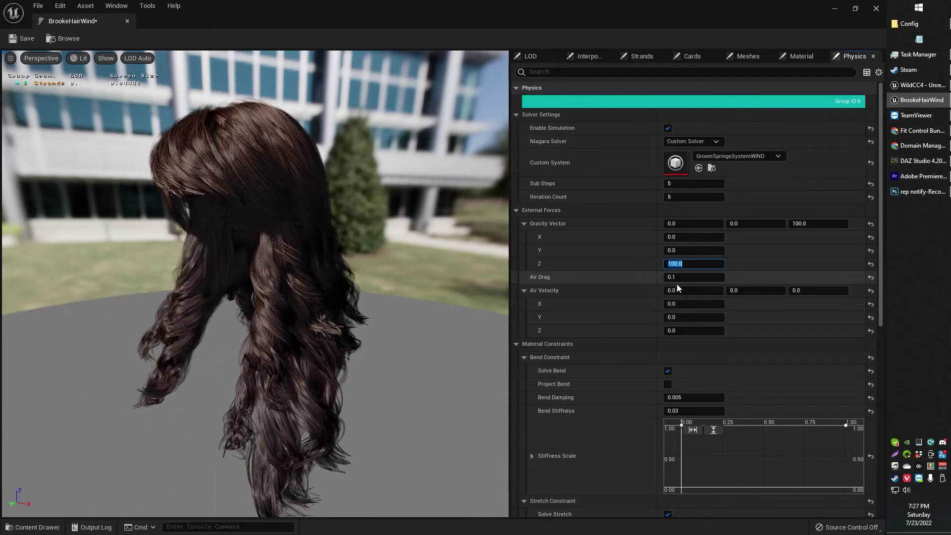
type("-900")
key("Return")
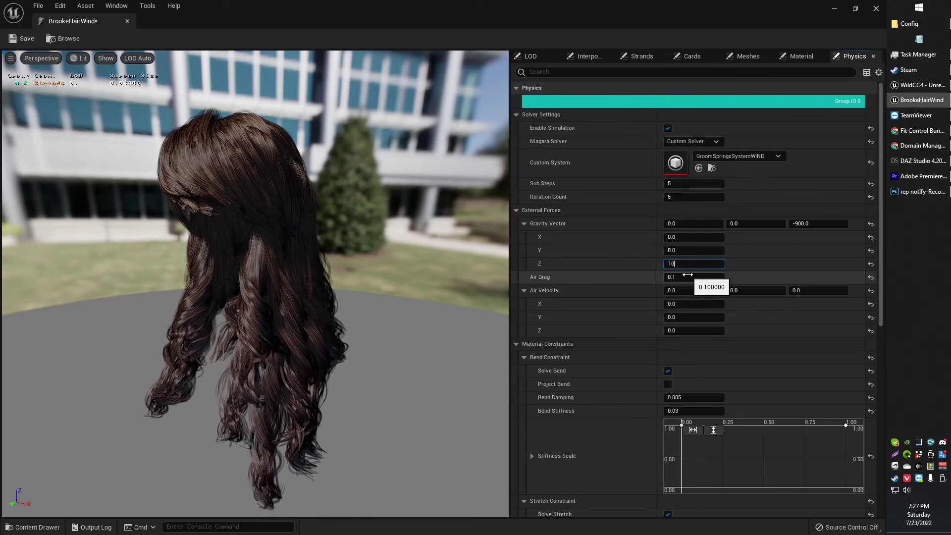
key("Return")
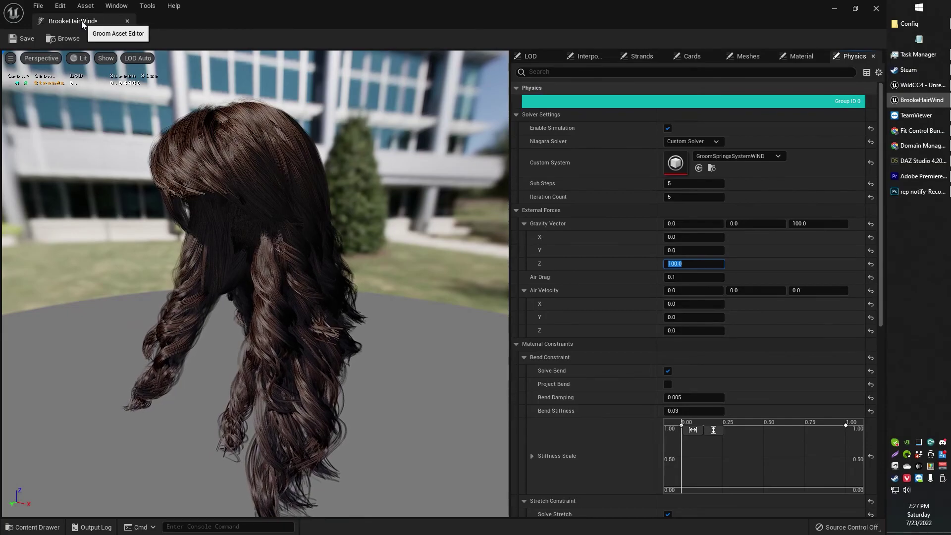
- Dock the BrookeHairWind editor back into the main window, check the hair in the Main level, and return to the groom
left_click_drag(82, 21, 408, 24)
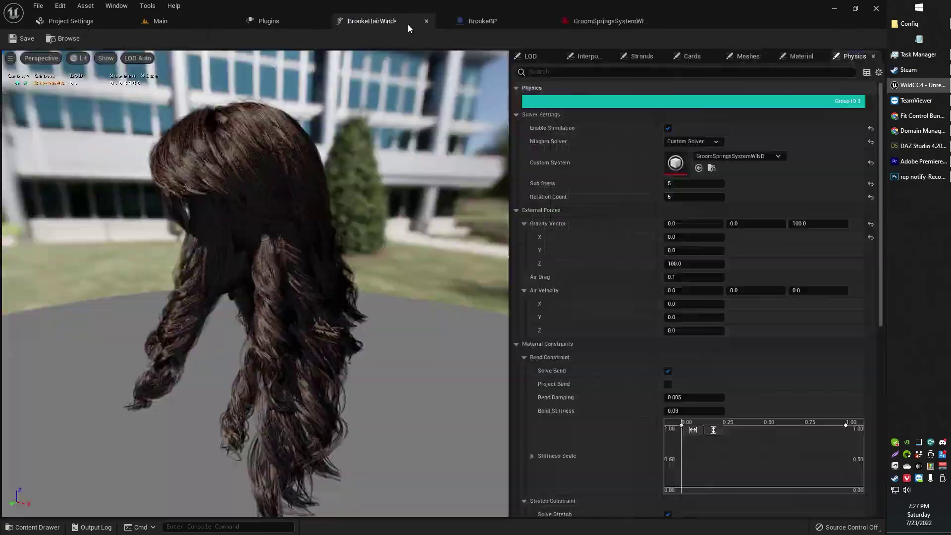
left_click(174, 23)
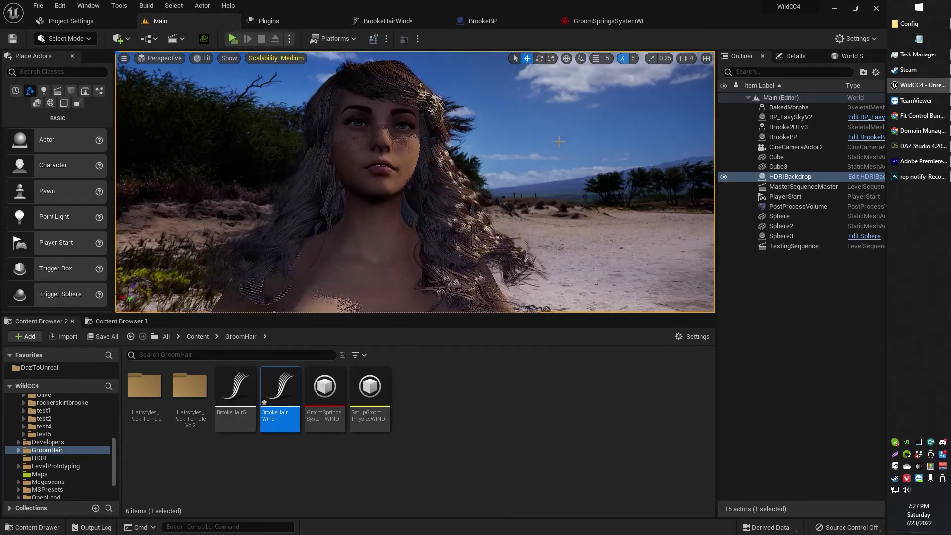
left_click(582, 20)
left_click(374, 18)
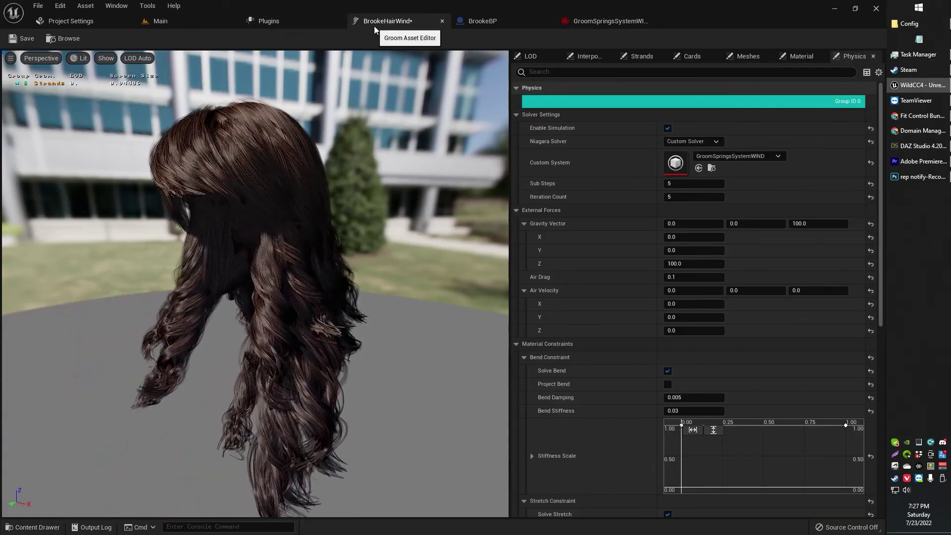
- Place the BrookeHairWind editor in its own window beside the Main level, widening the level view and the groom's physics settings
left_click_drag(375, 26, 355, 119)
key("super+Right")
left_click(355, 118)
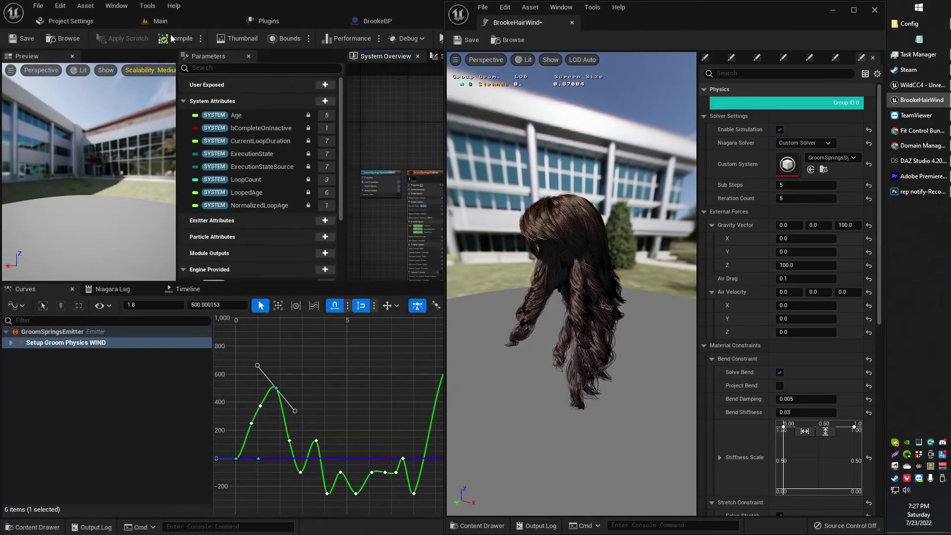
left_click(168, 22)
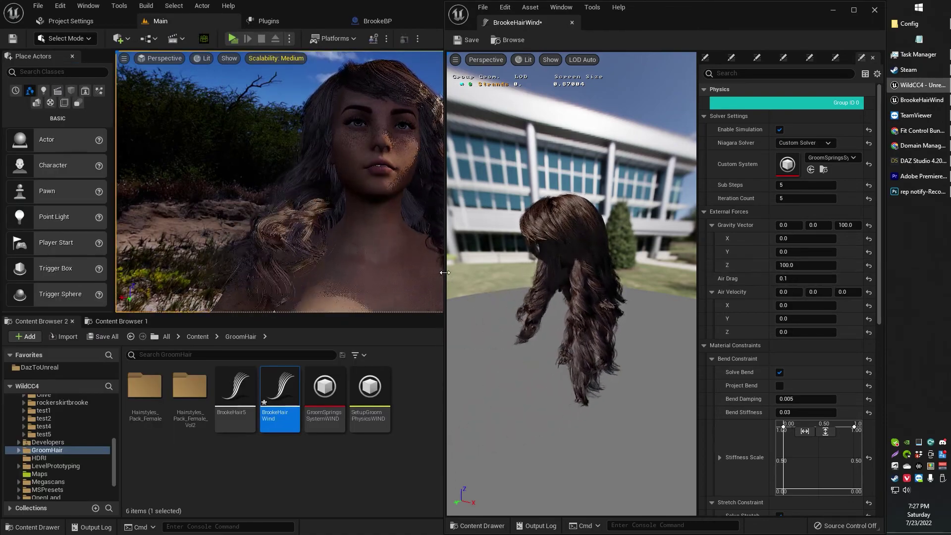
left_click_drag(447, 271, 502, 265)
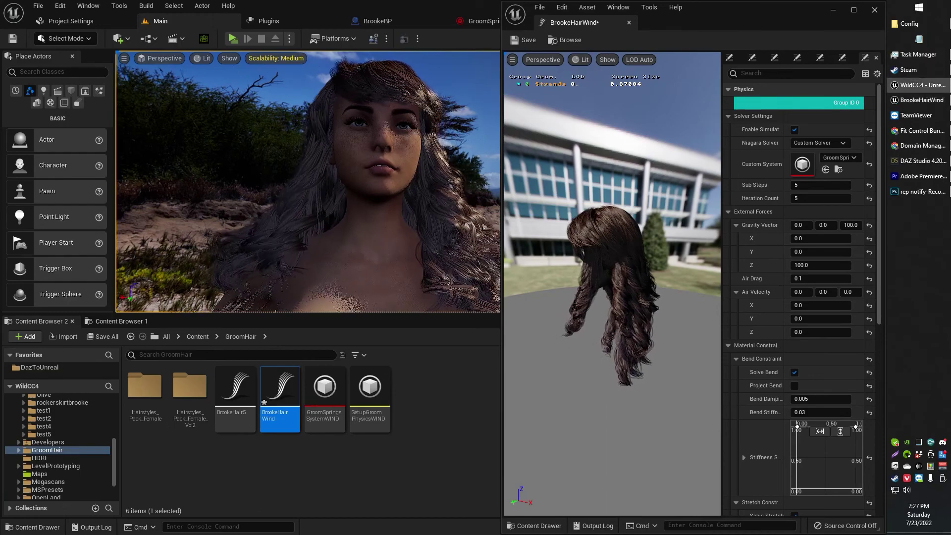
right_click(266, 172)
left_click_drag(721, 309, 662, 327)
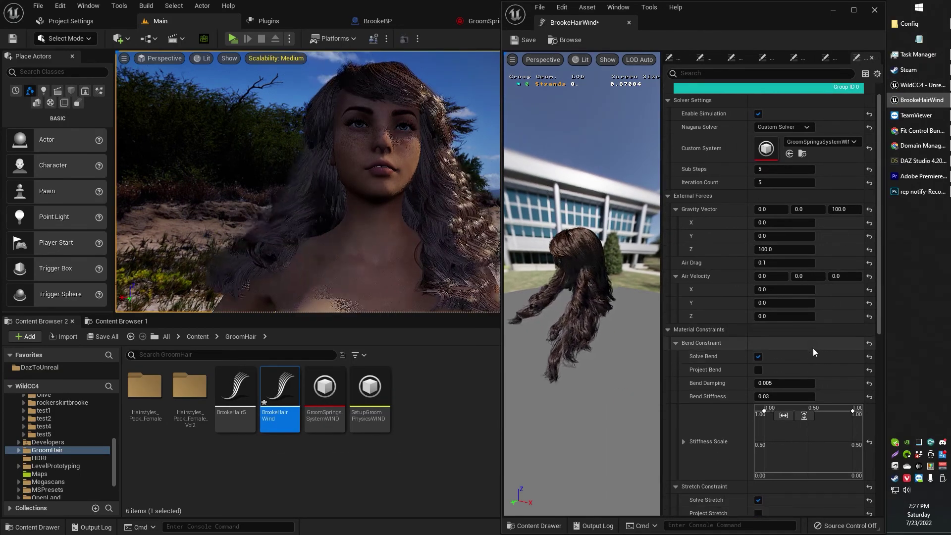
- Try a Bend Stiffness of 0.003 while watching the hair in the Main level, and restore it to 0.03
scroll(814, 346, "down", 3)
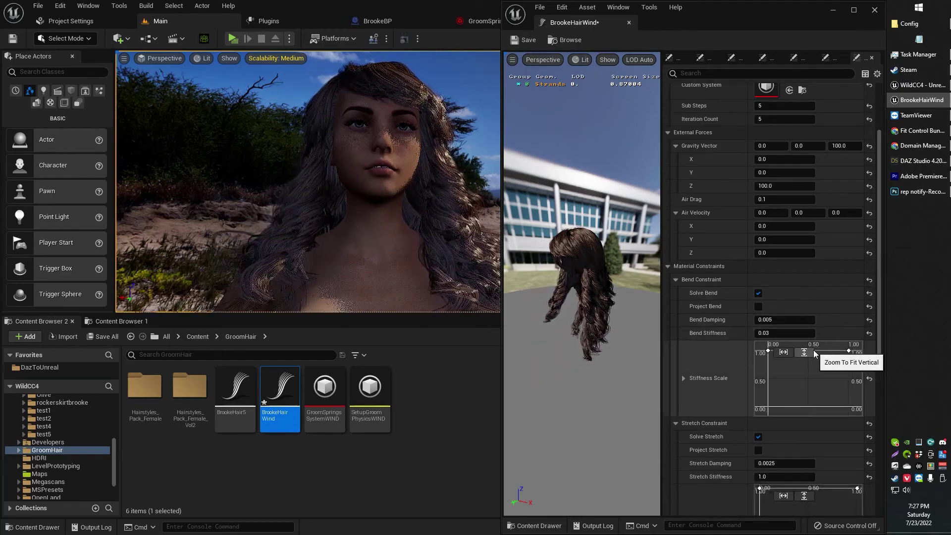
scroll(741, 400, "down", 3)
scroll(738, 403, "down", 3)
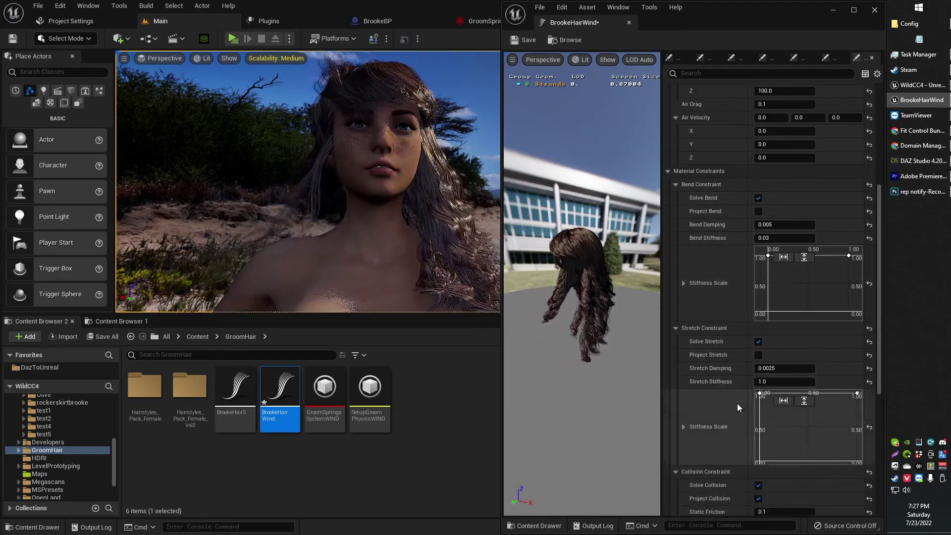
scroll(738, 395, "up", 1)
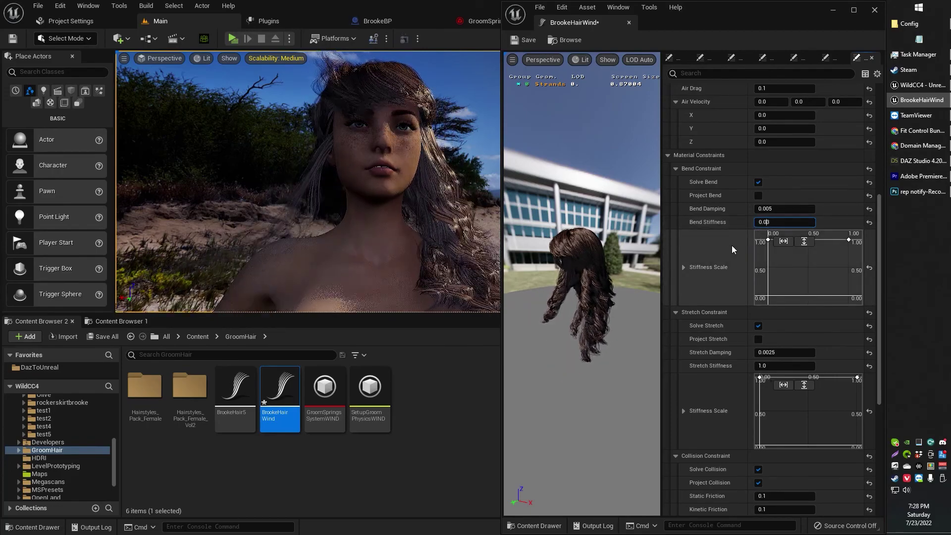
type("0")
key("Return")
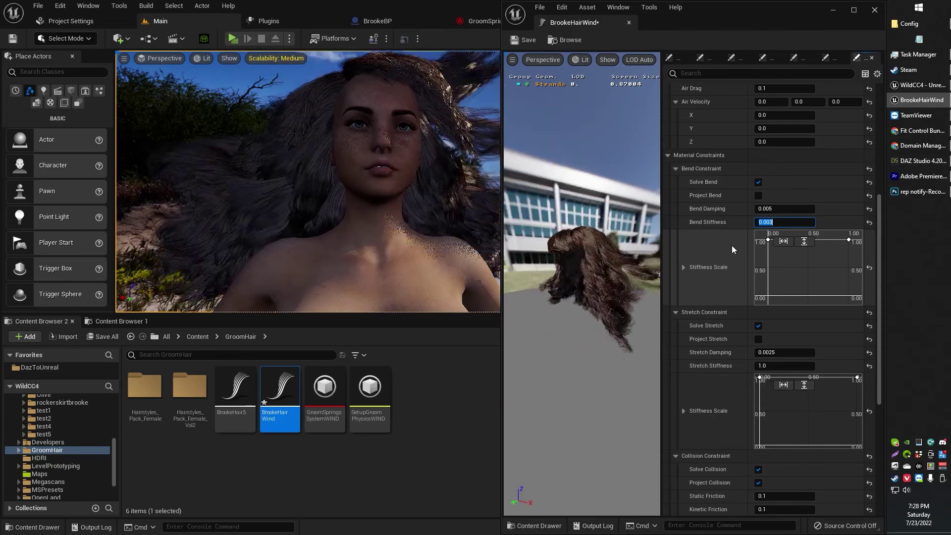
key("Left")
key("BackSpace")
key("Return")
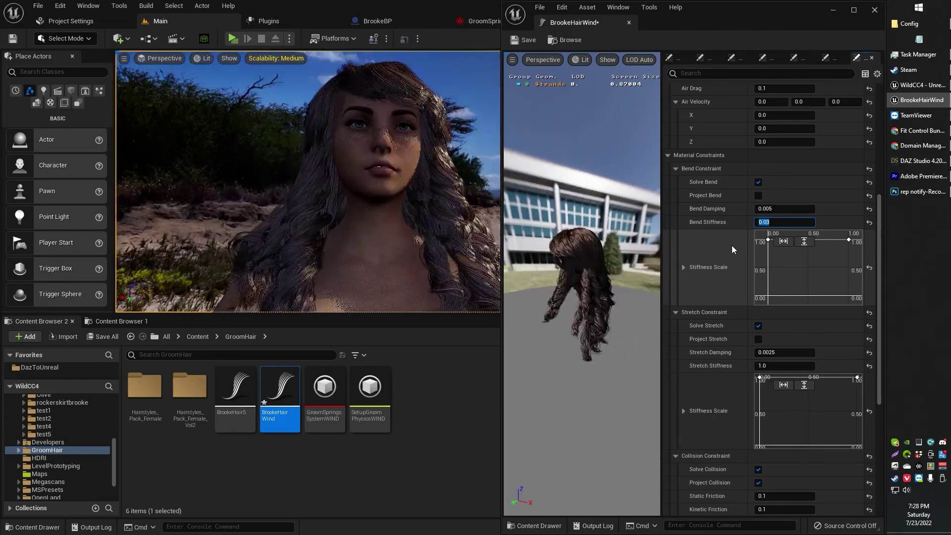
- Examine the groom's stretch, collision and strands settings alongside the hair in the level, and close the BrookeHairWind editor
scroll(735, 359, "down", 3)
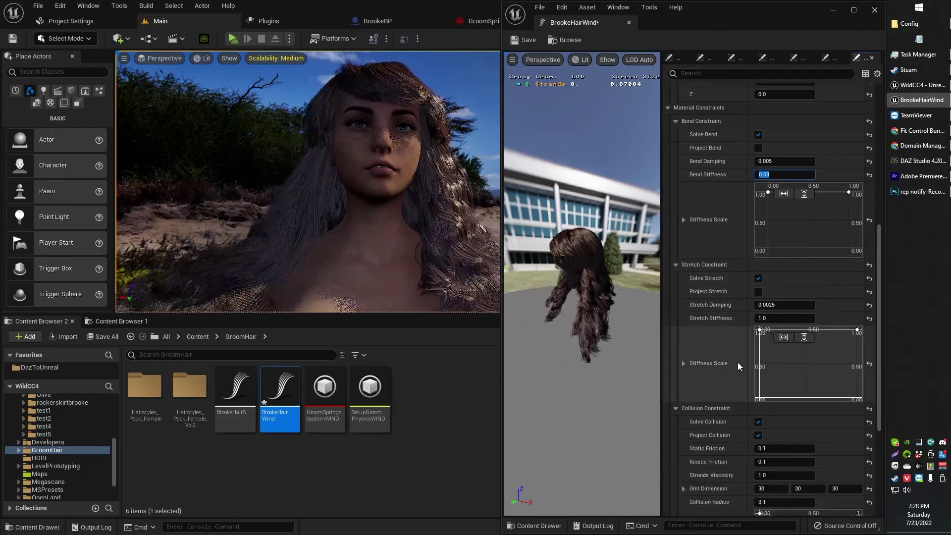
scroll(738, 361, "down", 6)
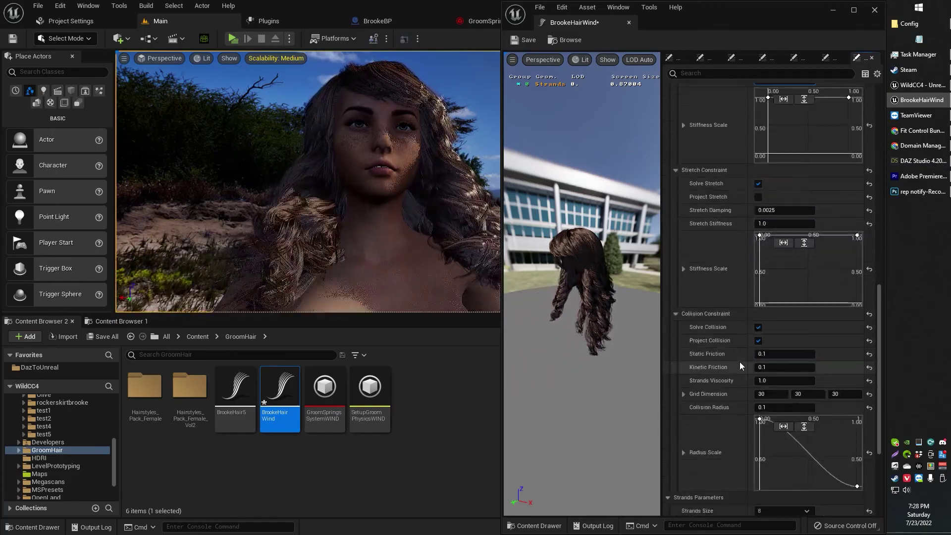
right_click_drag(236, 193, 260, 193)
scroll(777, 352, "down", 4)
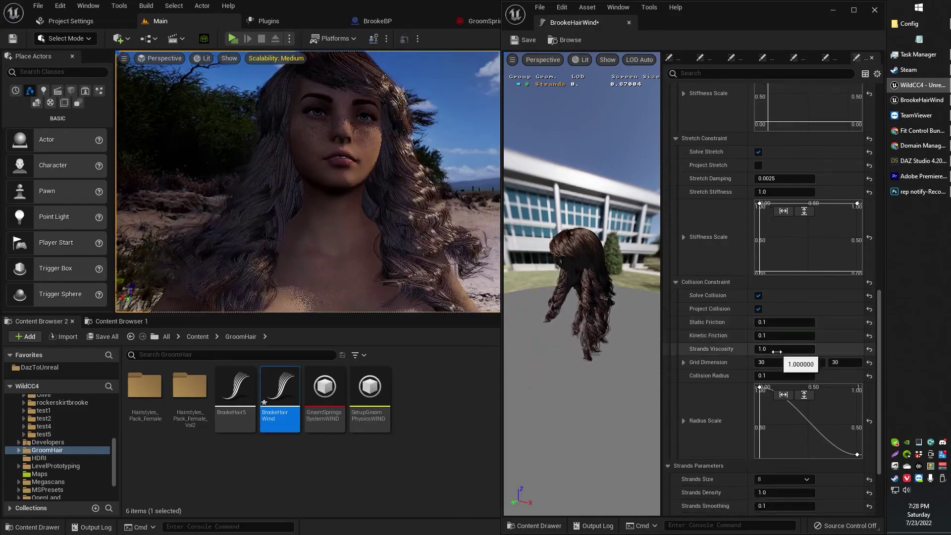
scroll(732, 379, "down", 2)
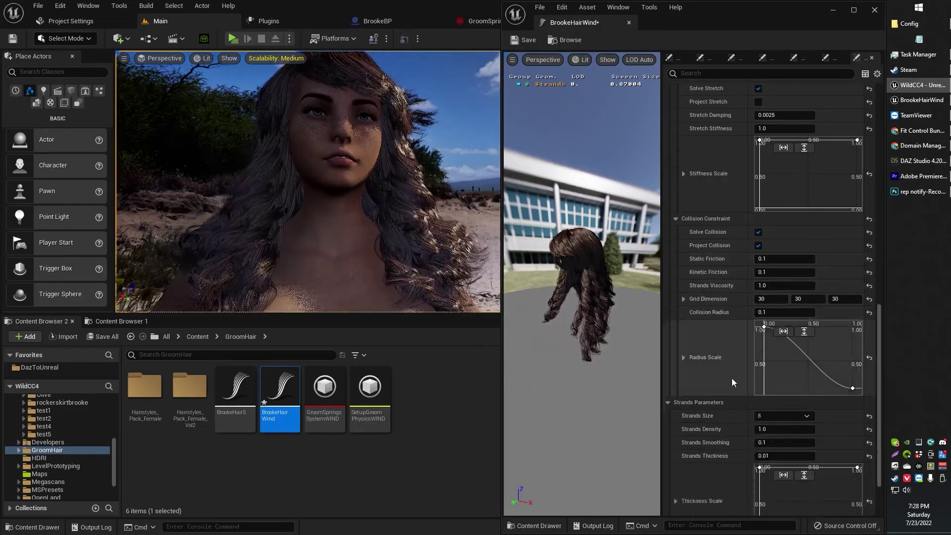
scroll(732, 402, "down", 4)
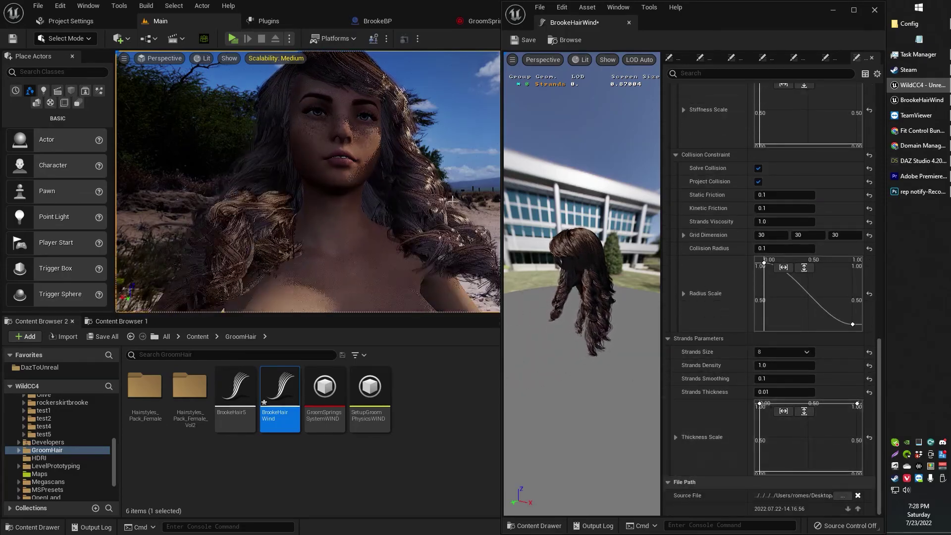
left_click(628, 23)
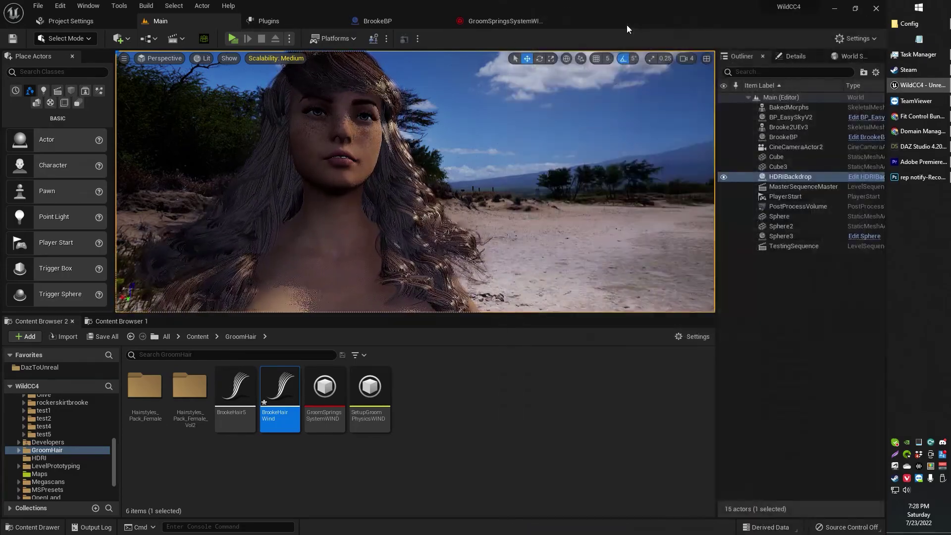
mouse_move(406, 199)
right_mouse_down()
mouse_move(359, 199)
mouse_move(401, 200)
right_mouse_up()
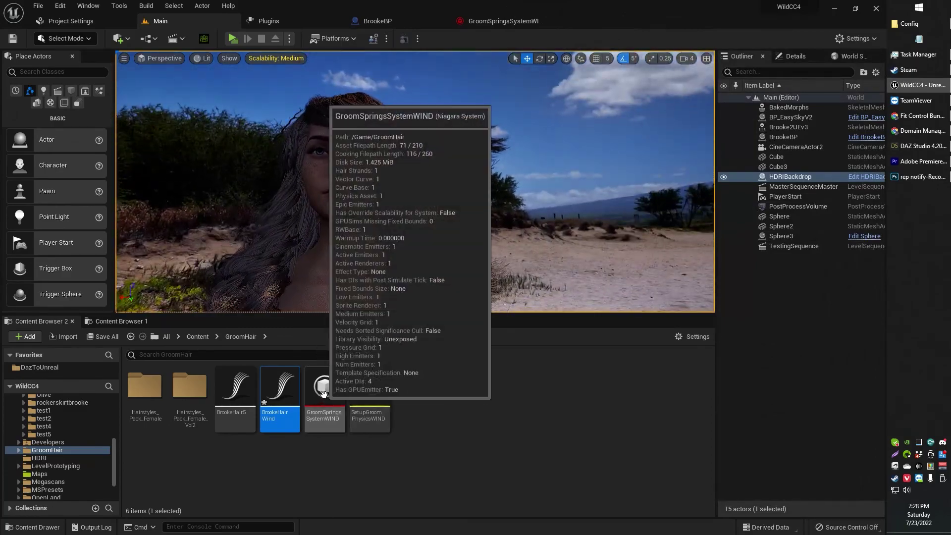